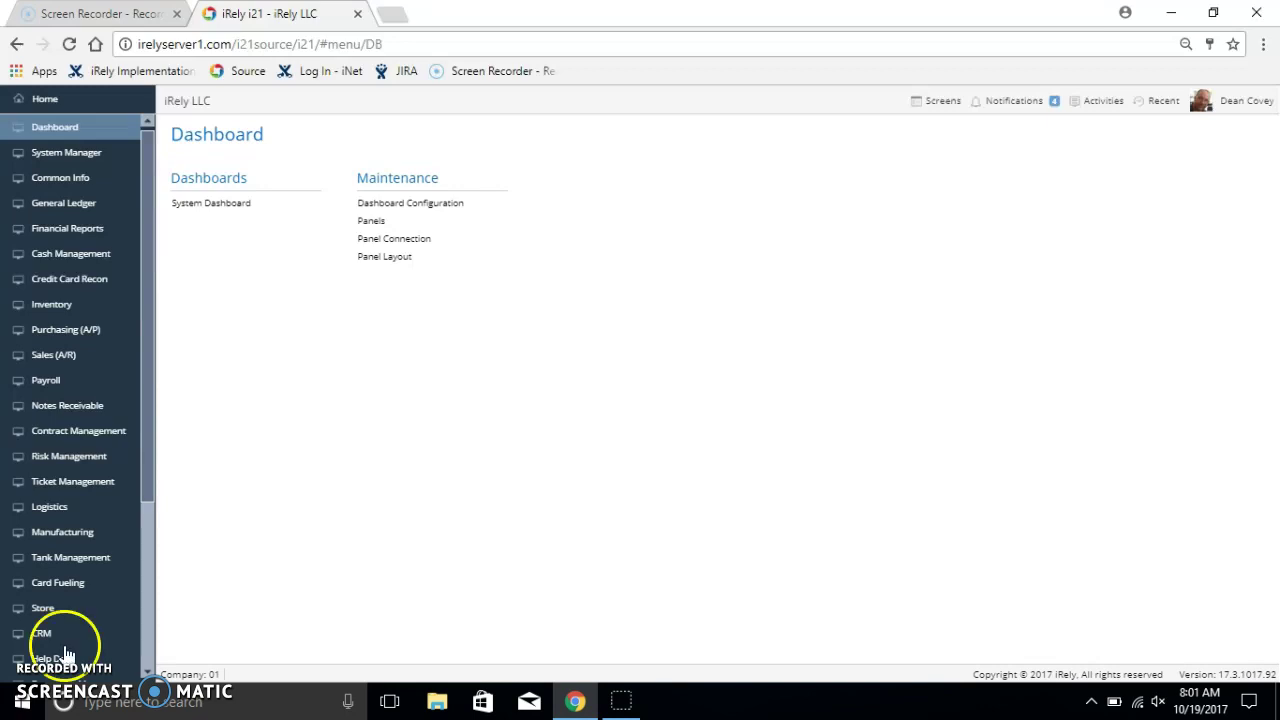
Step: Open Bank Reconciliation from the Activities list of the Cash Management module
{"action": "left_click", "coordinate": [110, 261]}
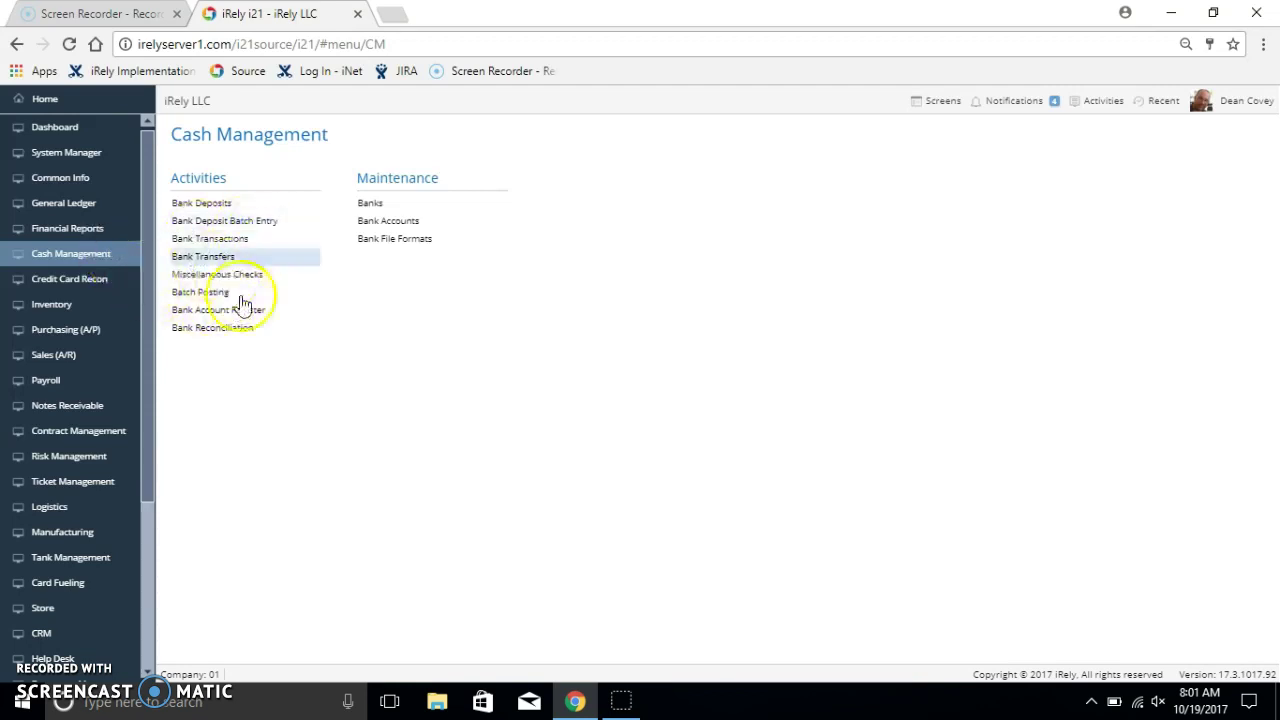
{"action": "left_click", "coordinate": [245, 331]}
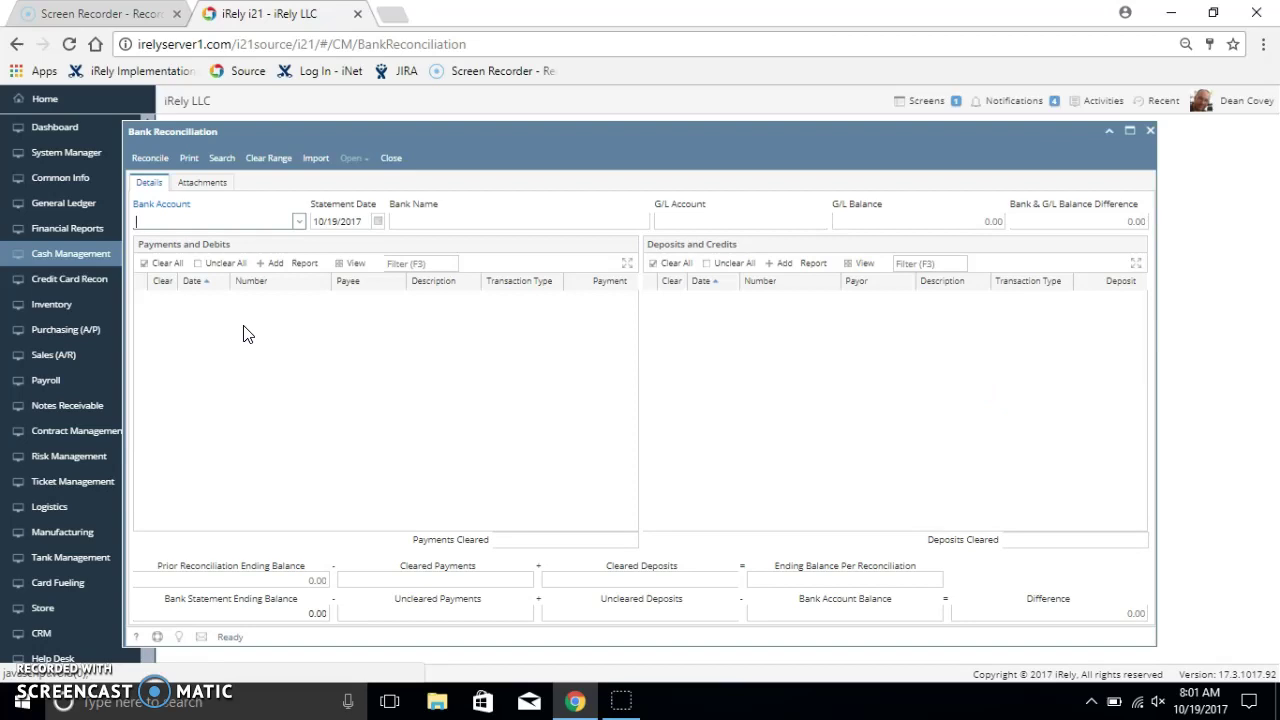
{"action": "left_click", "coordinate": [255, 216]}
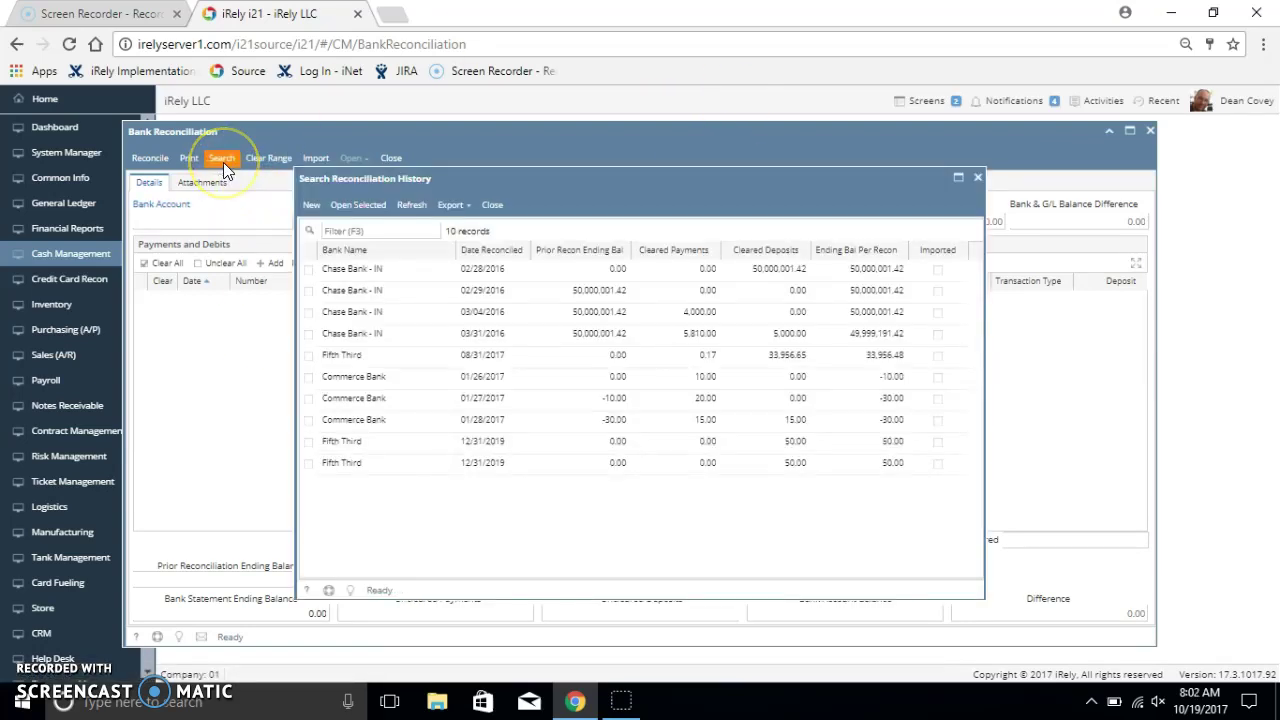
{"action": "left_click", "coordinate": [462, 275]}
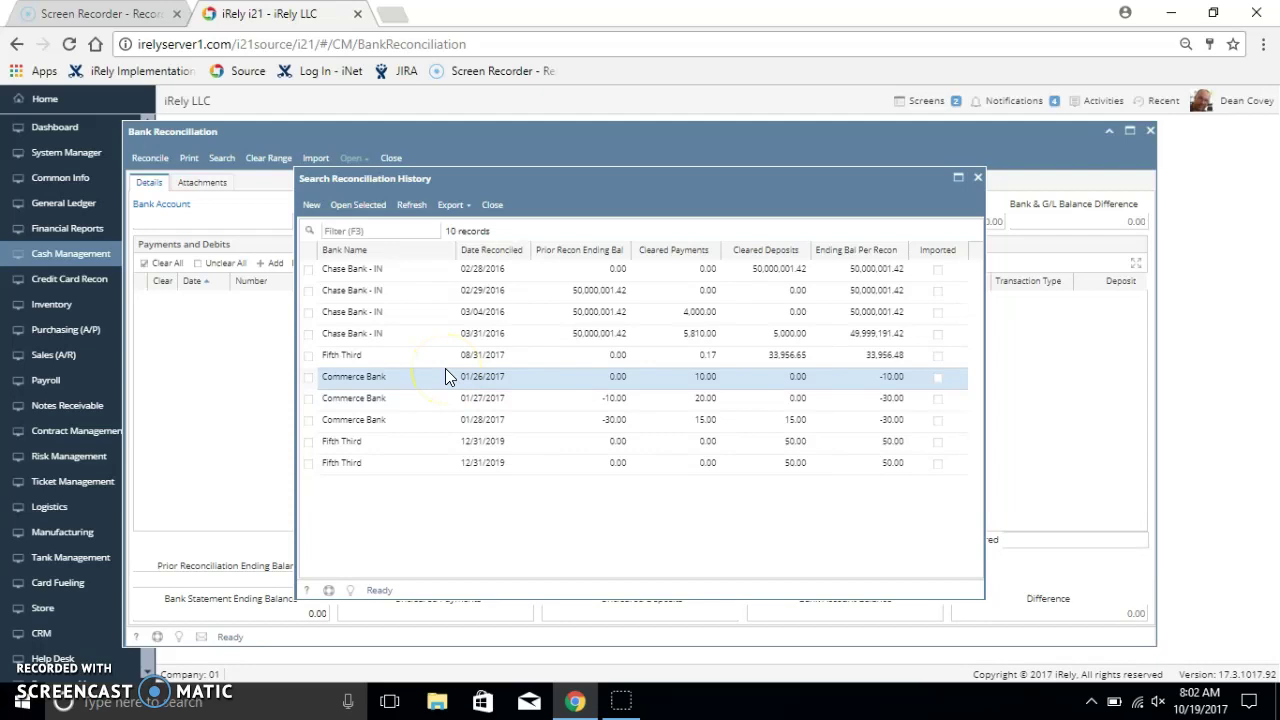
{"action": "key", "text": "Up"}
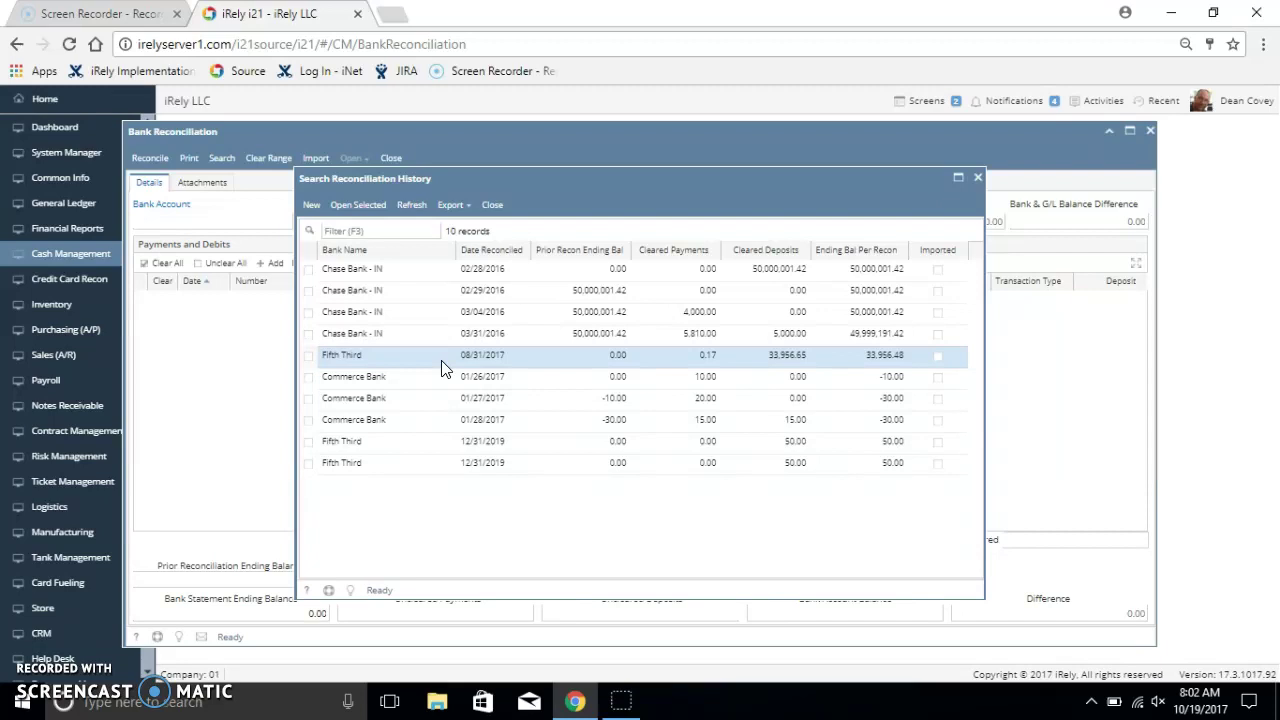
{"action": "left_click", "coordinate": [449, 357]}
{"action": "left_click", "coordinate": [978, 181]}
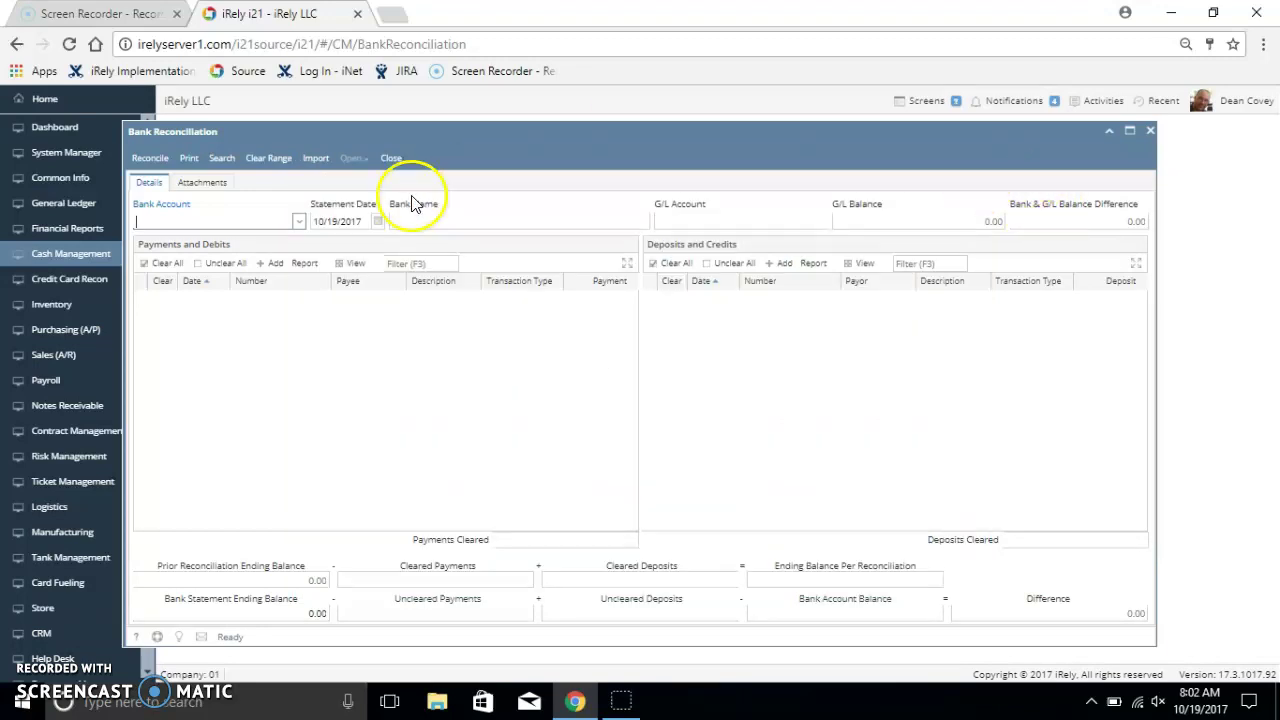
Step: Select the Fifth Third bank account and pick 09/30/2017 as the statement date
{"action": "left_click", "coordinate": [301, 224]}
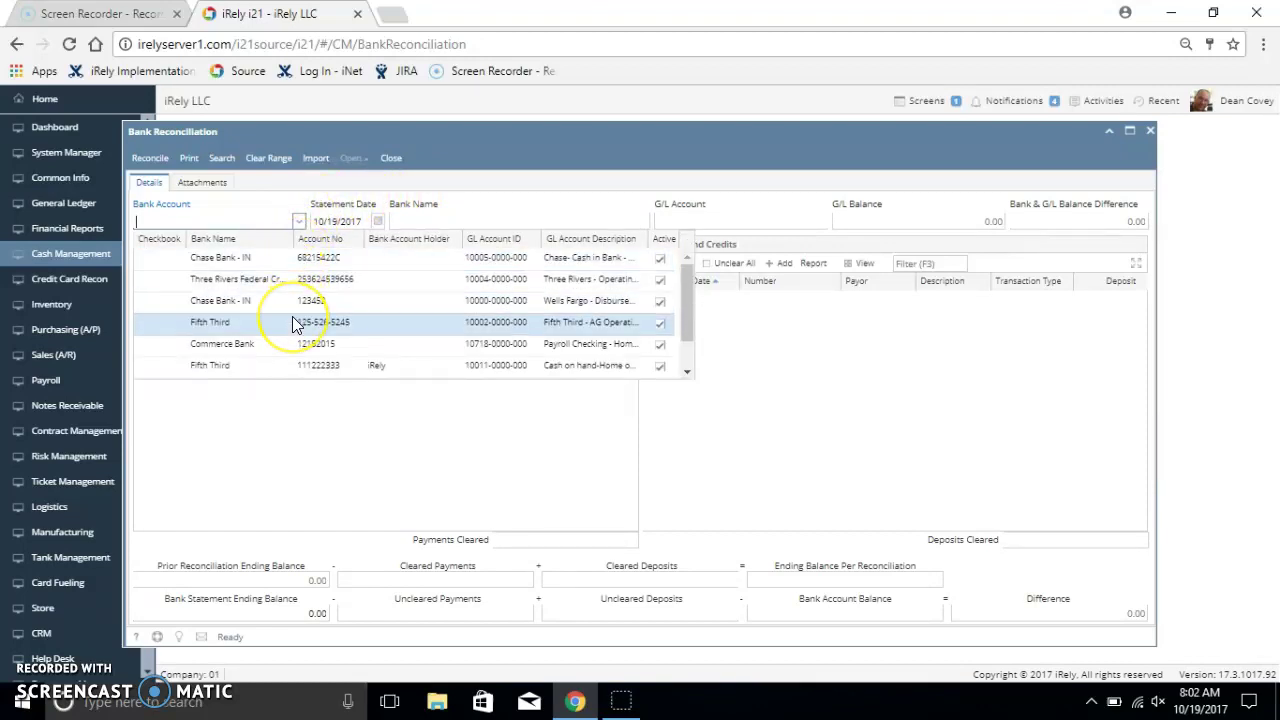
{"action": "left_click", "coordinate": [292, 322]}
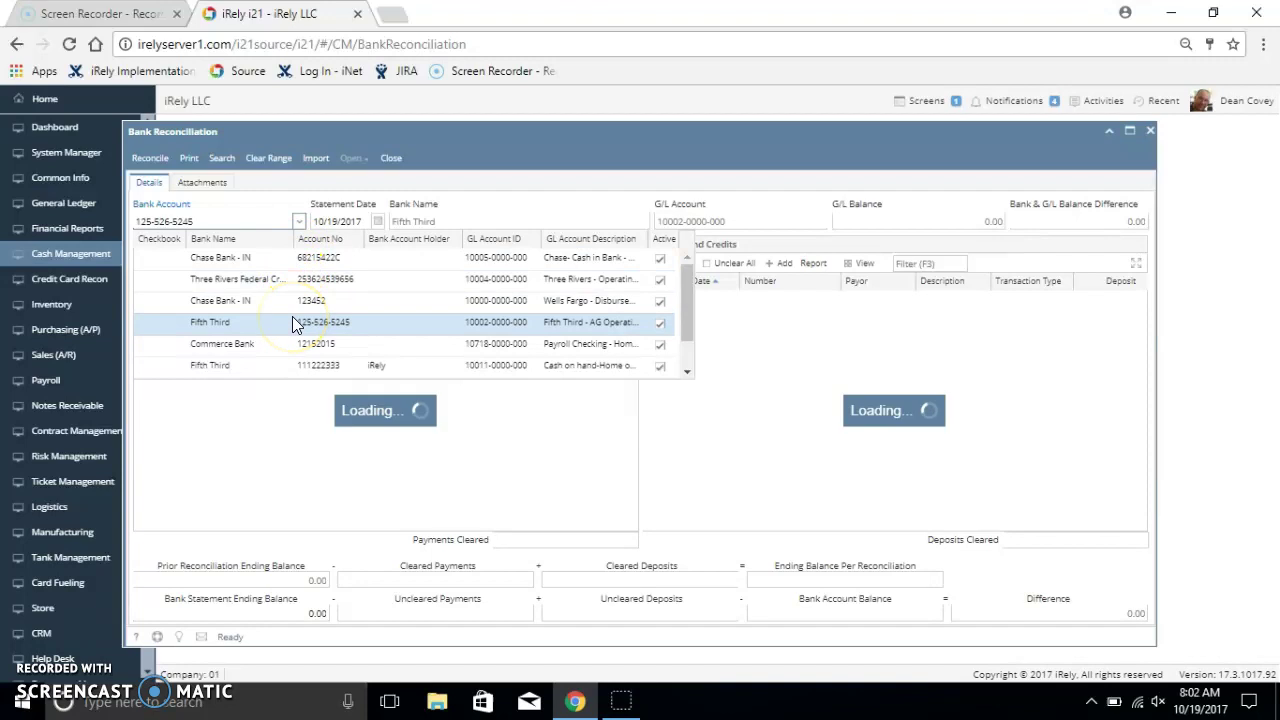
{"action": "left_click", "coordinate": [378, 224]}
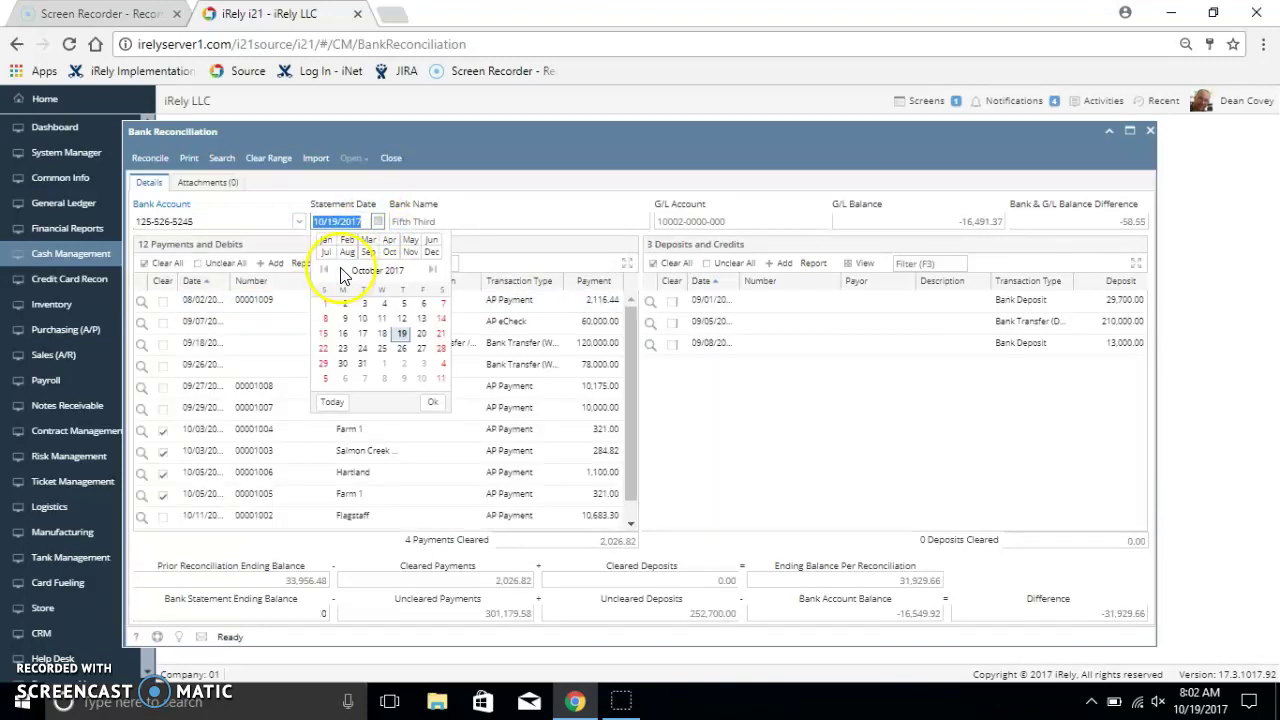
{"action": "left_click", "coordinate": [324, 270]}
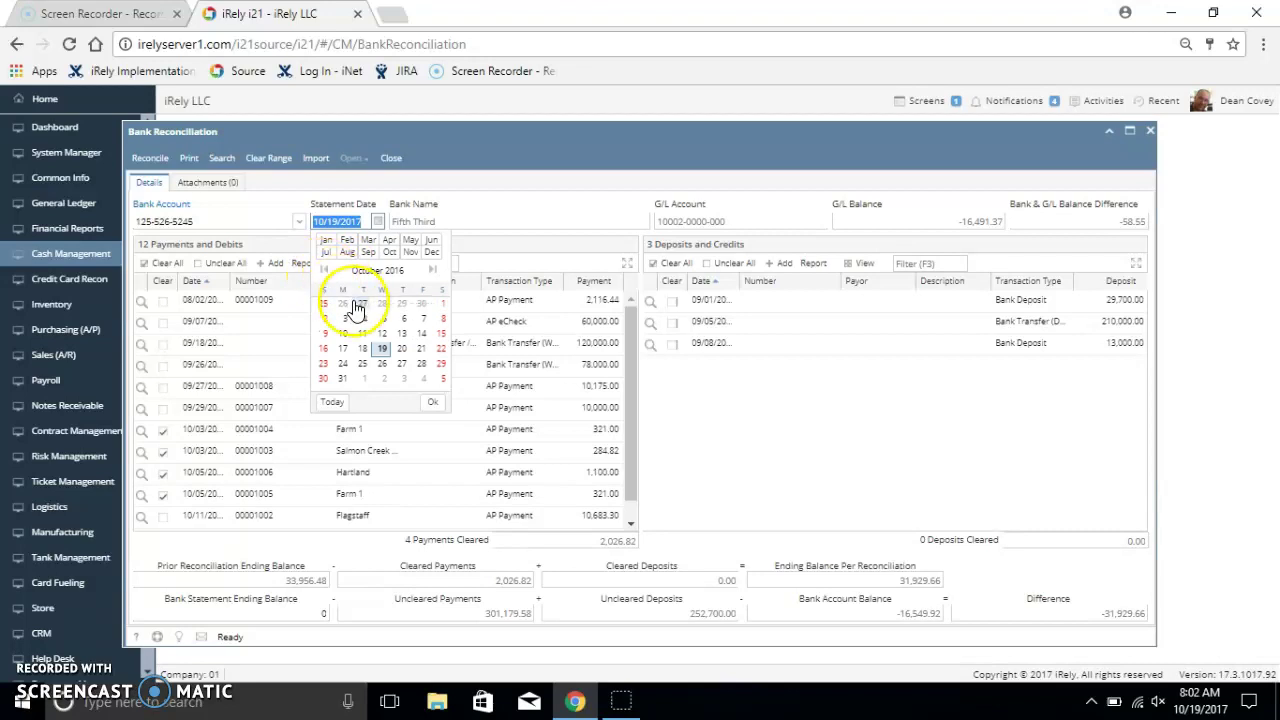
{"action": "left_click", "coordinate": [433, 270]}
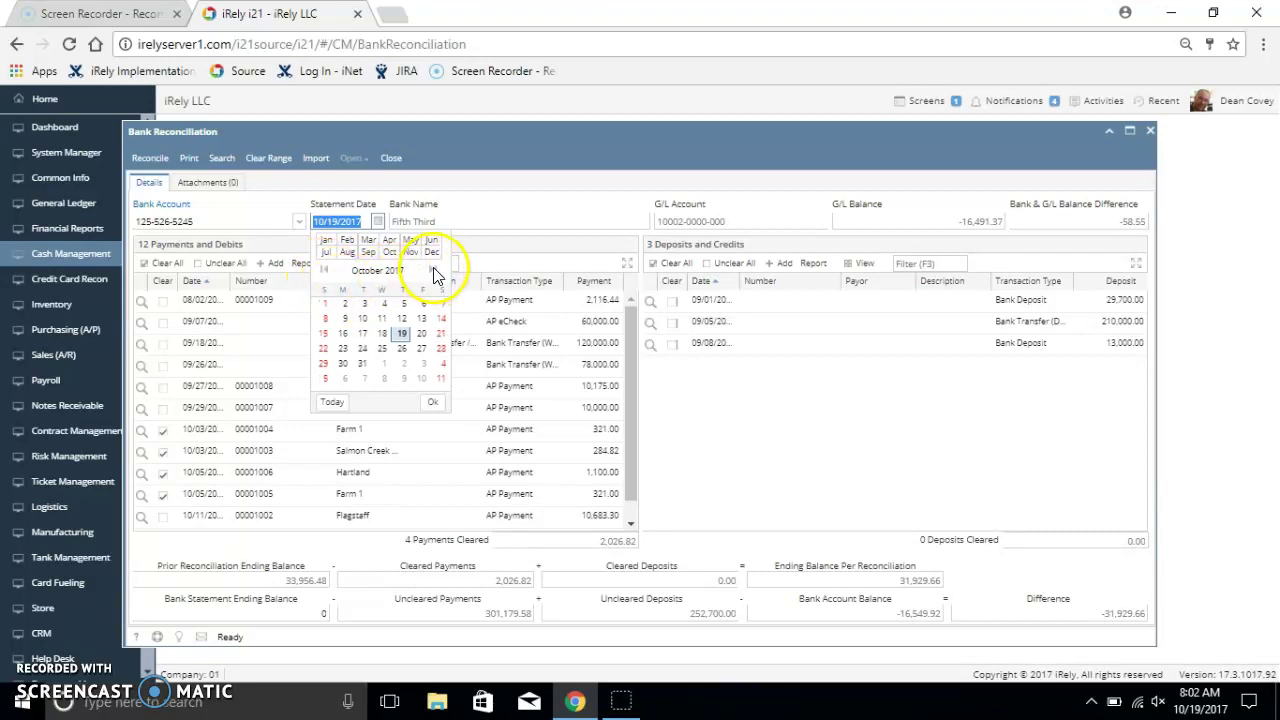
{"action": "left_click", "coordinate": [368, 252]}
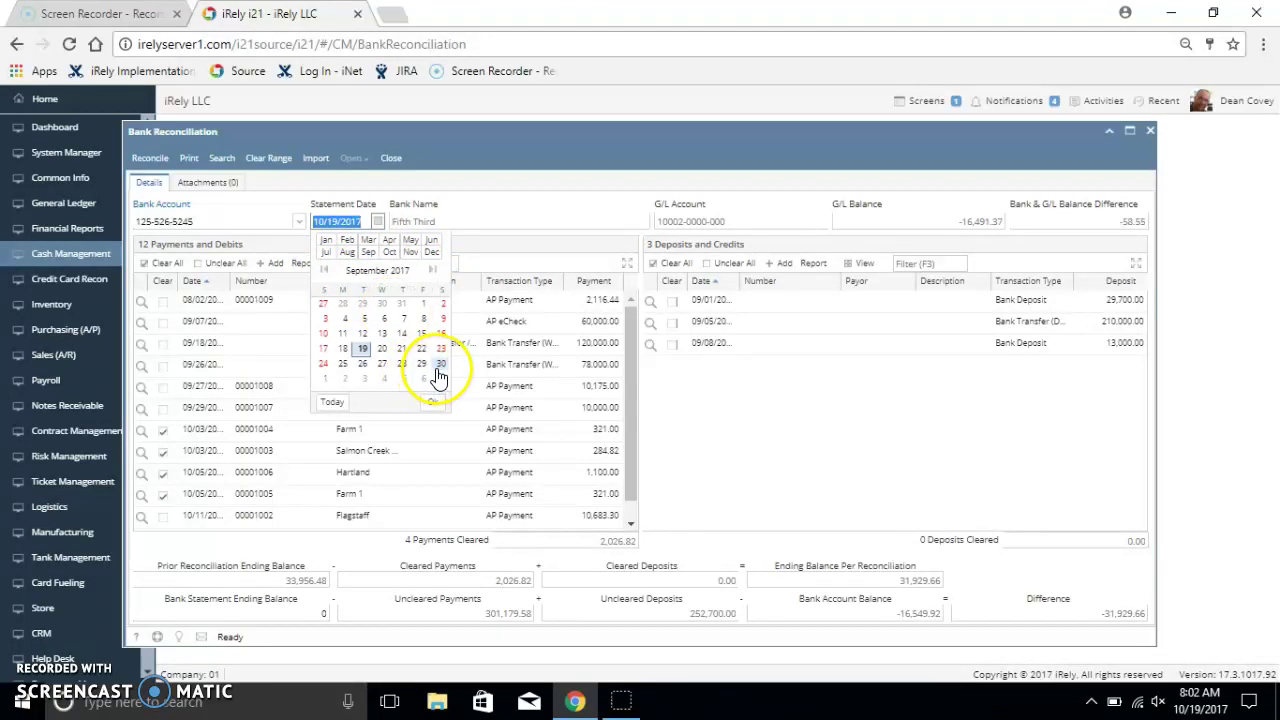
{"action": "left_click", "coordinate": [440, 366]}
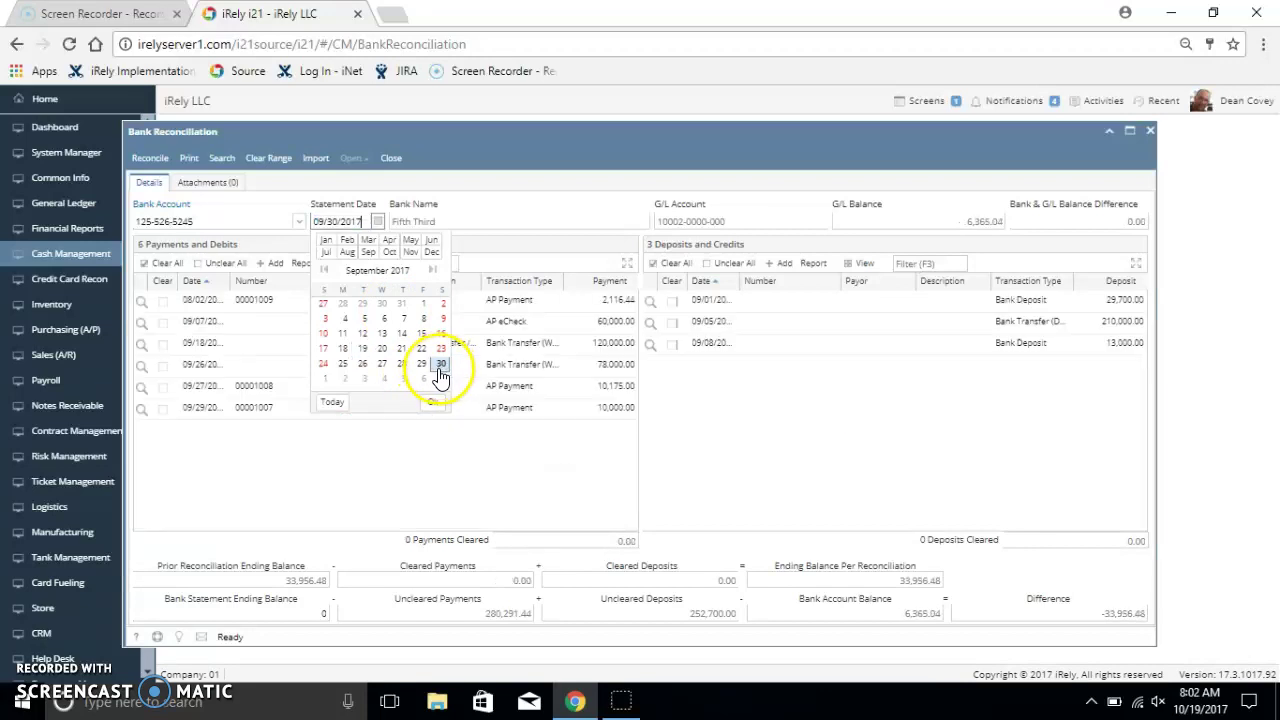
Step: Re-pick the statement date, settling back on 09/30/2017 after briefly choosing 10/07/2017
{"action": "left_click", "coordinate": [416, 272]}
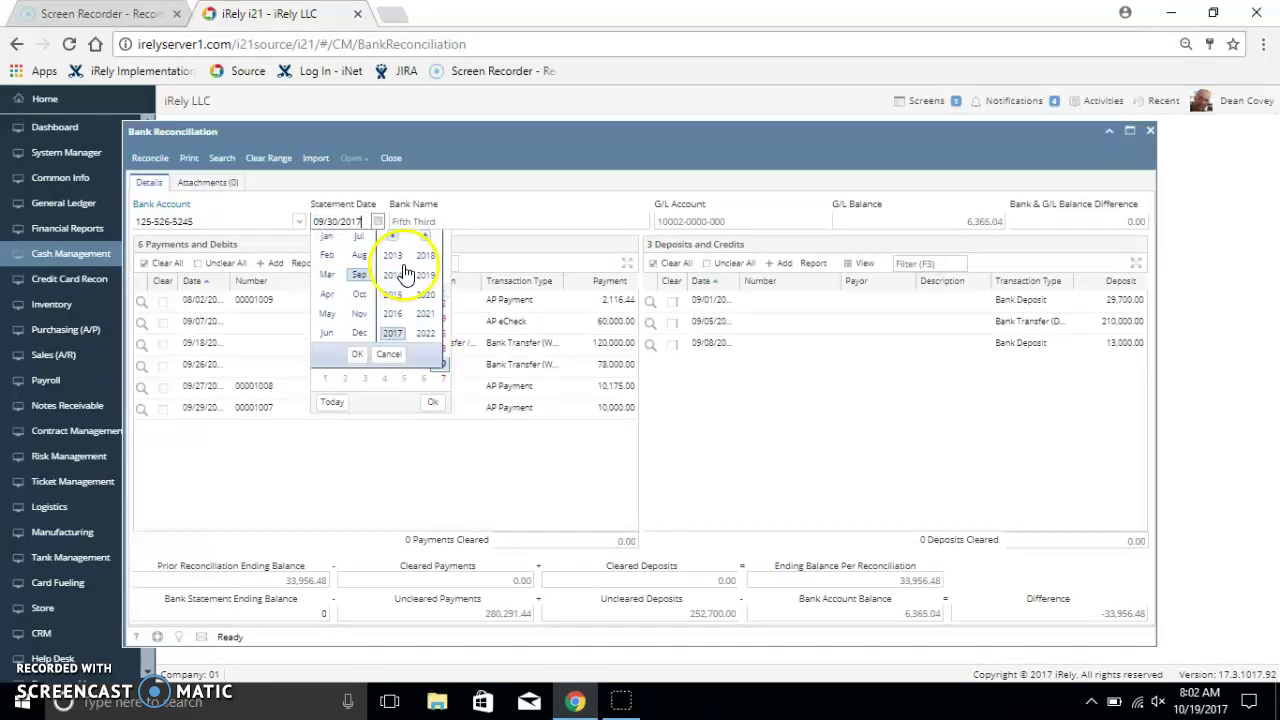
{"action": "left_click", "coordinate": [475, 470]}
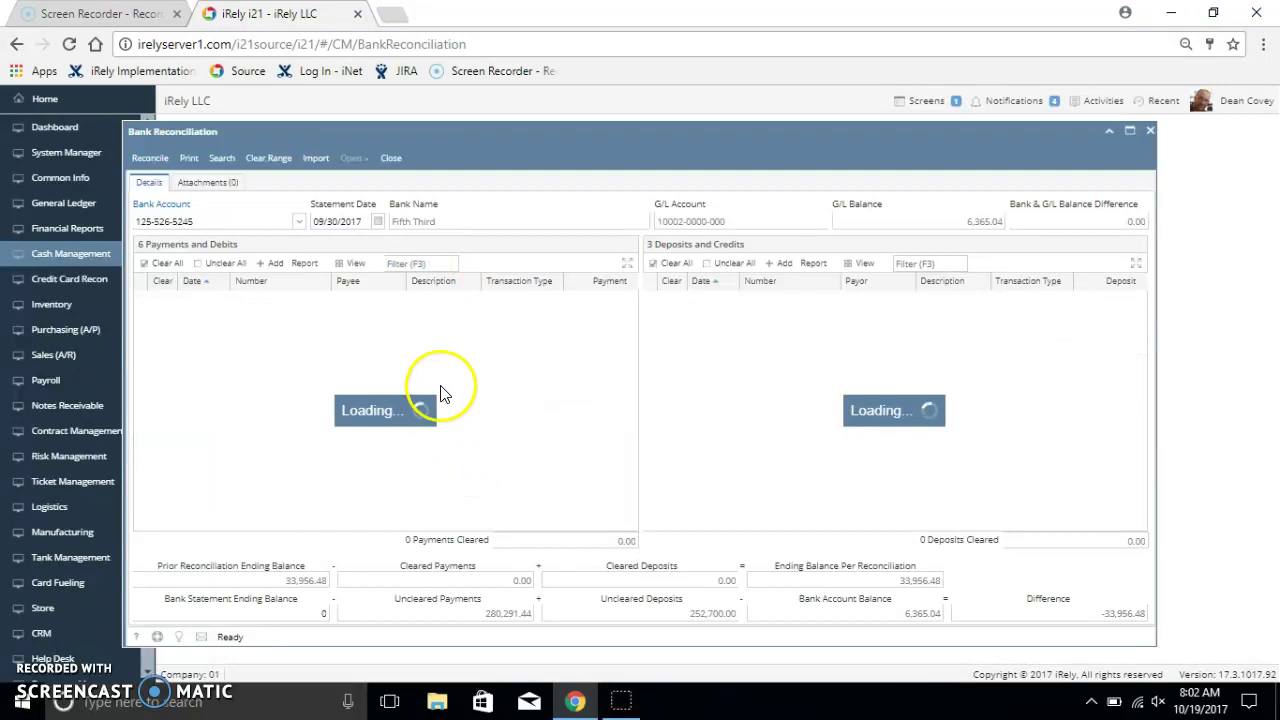
{"action": "left_click", "coordinate": [380, 223]}
{"action": "left_click", "coordinate": [379, 223]}
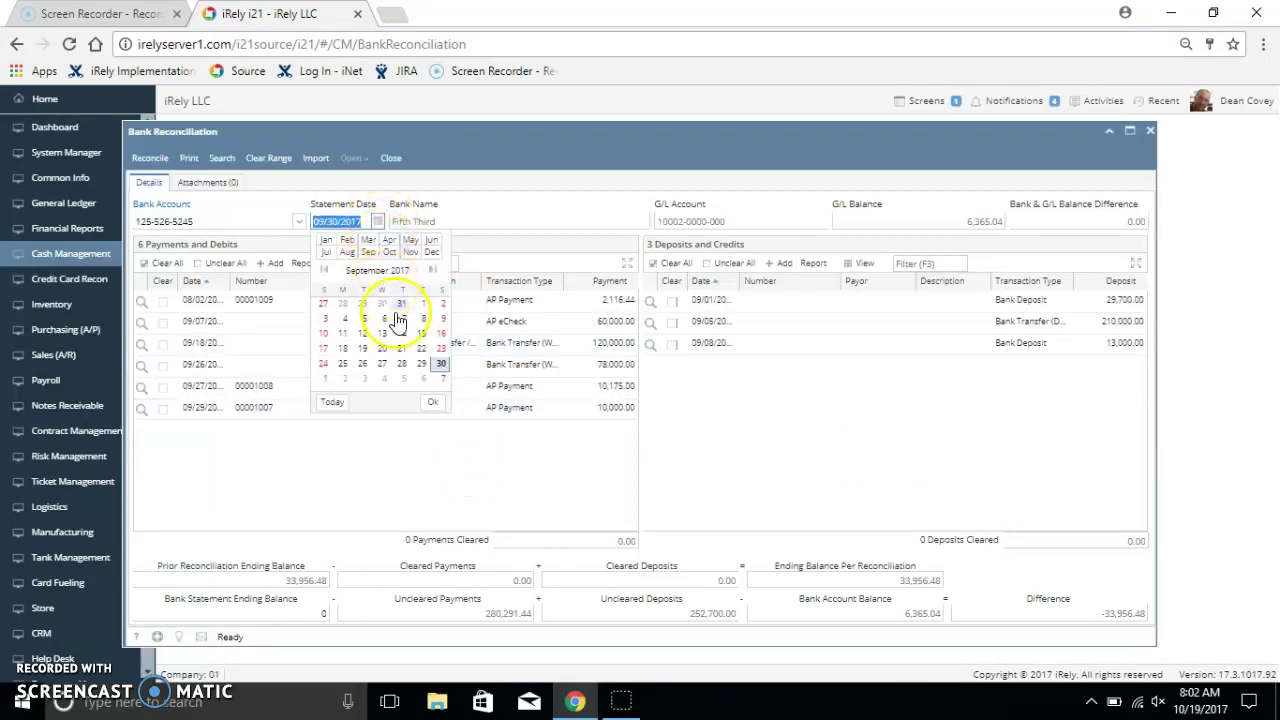
{"action": "left_click", "coordinate": [429, 276]}
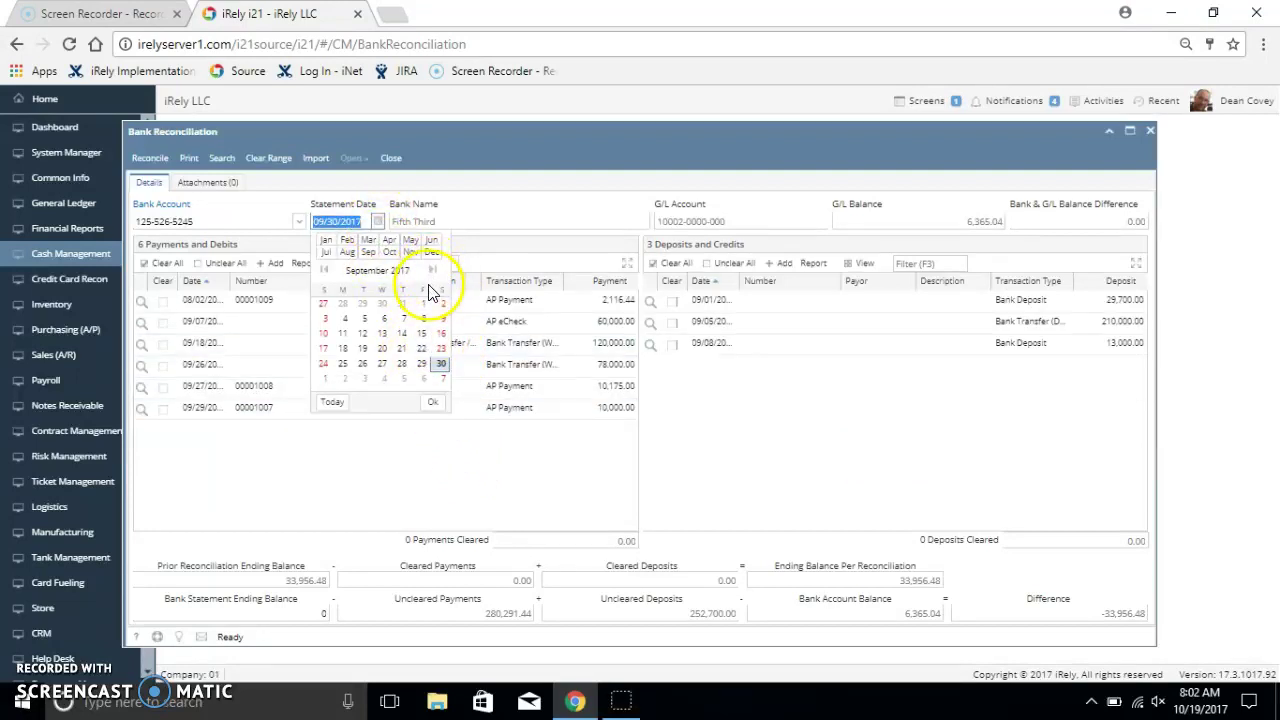
{"action": "left_click", "coordinate": [441, 380]}
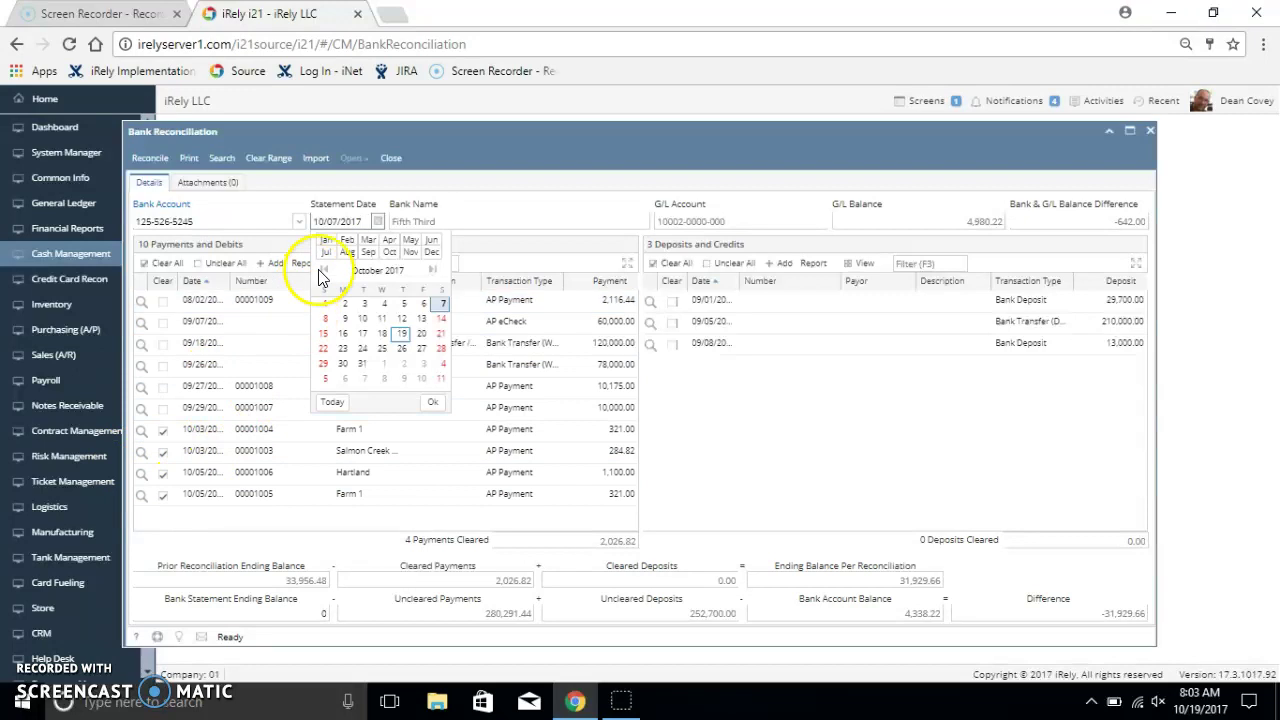
{"action": "left_click", "coordinate": [368, 252]}
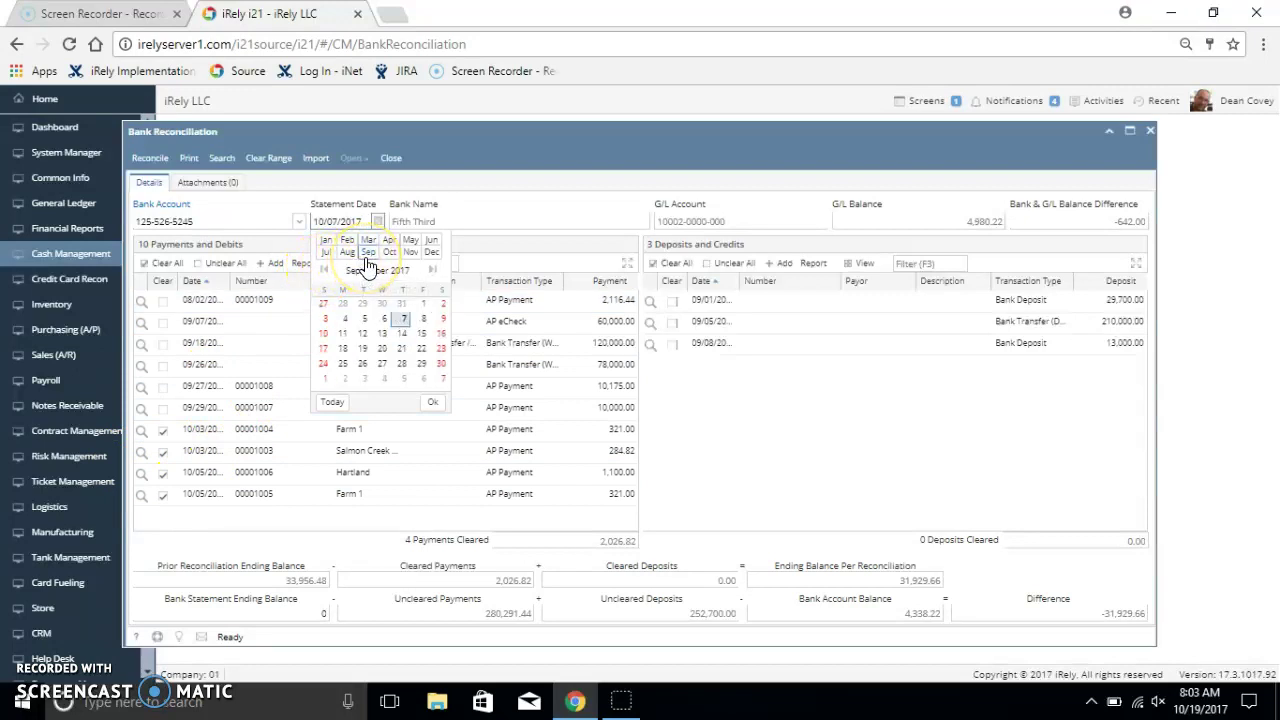
{"action": "left_click", "coordinate": [442, 364]}
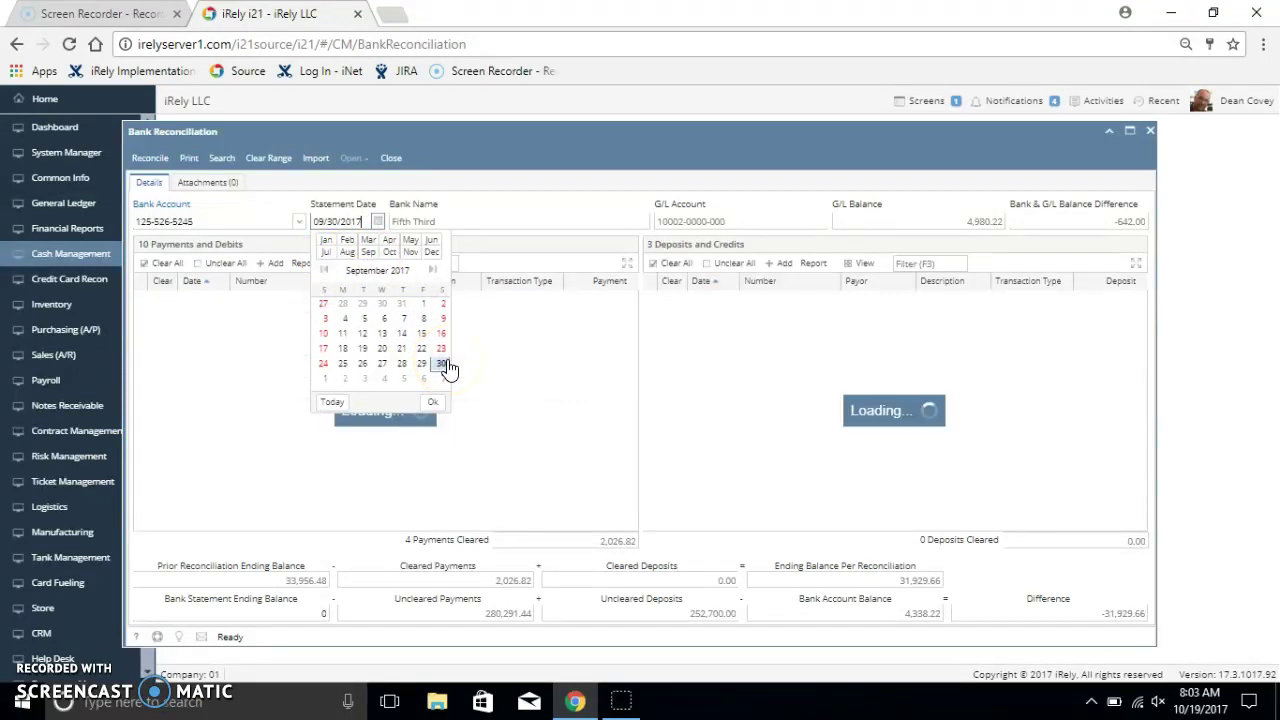
{"action": "left_click", "coordinate": [424, 508]}
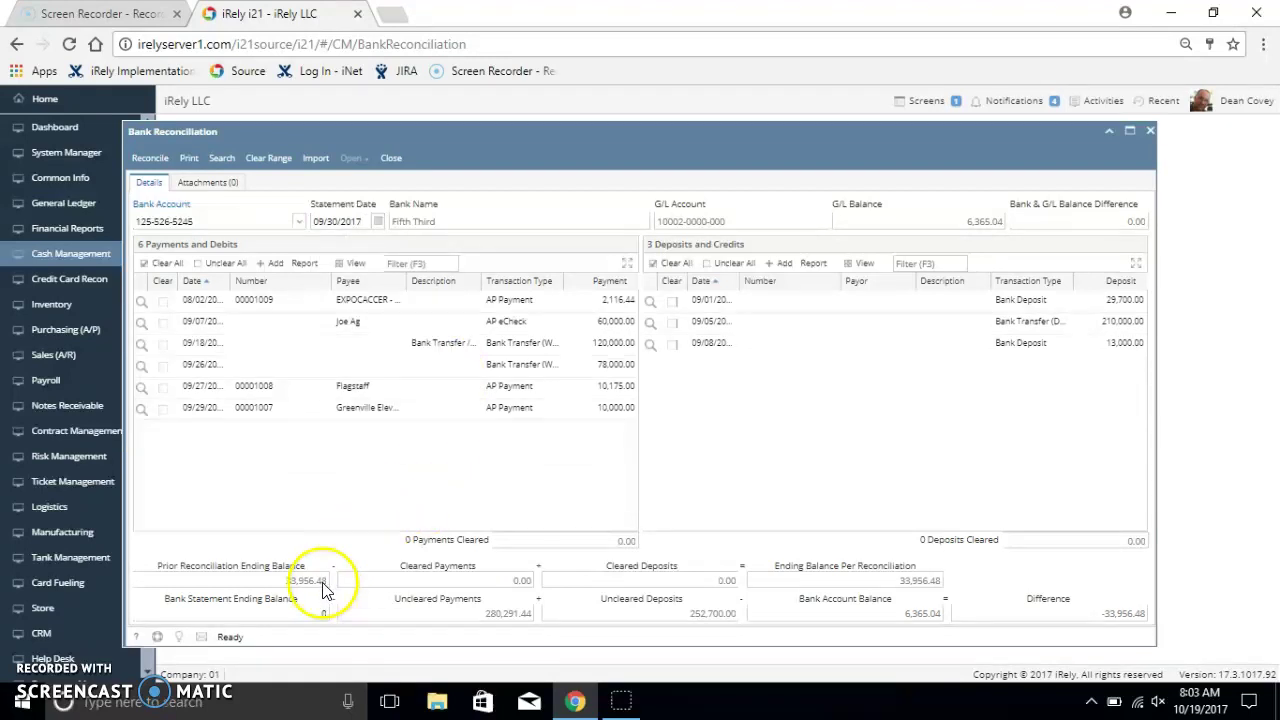
Step: Enter 16,351.04 as the bank statement ending balance
{"action": "left_click", "coordinate": [307, 615]}
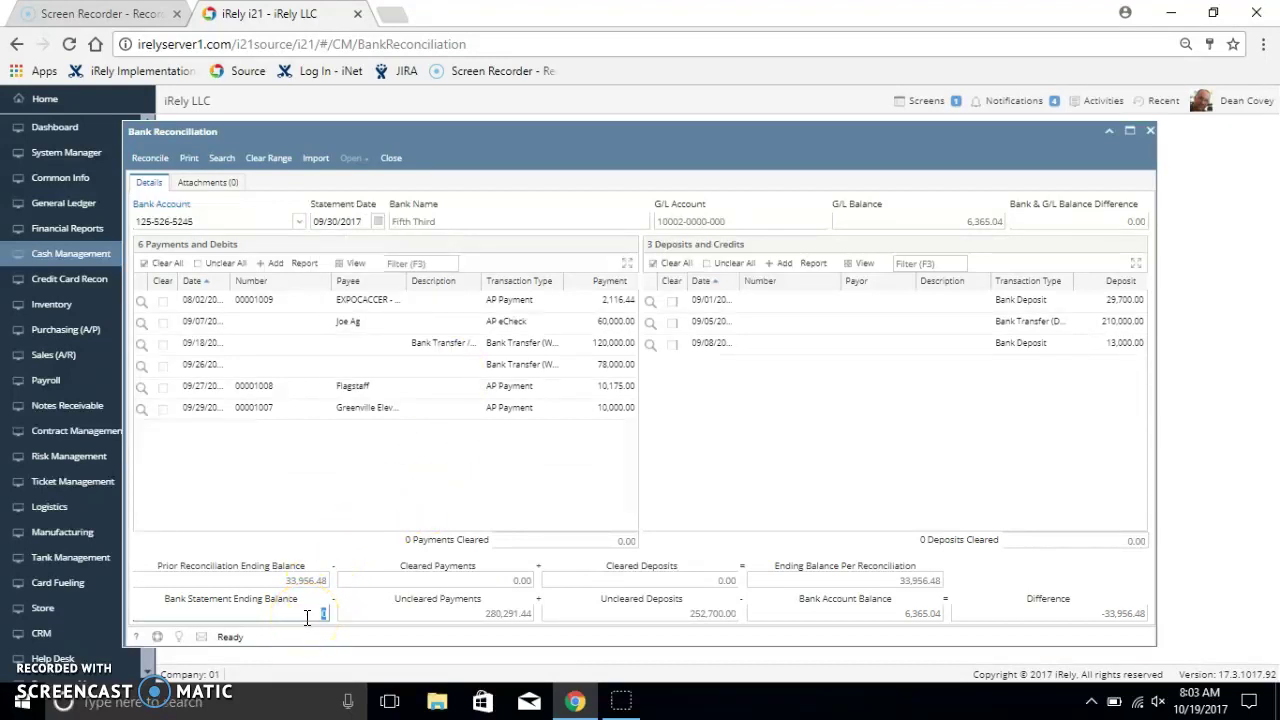
{"action": "type", "text": "16351.04"}
{"action": "key", "text": "Tab"}
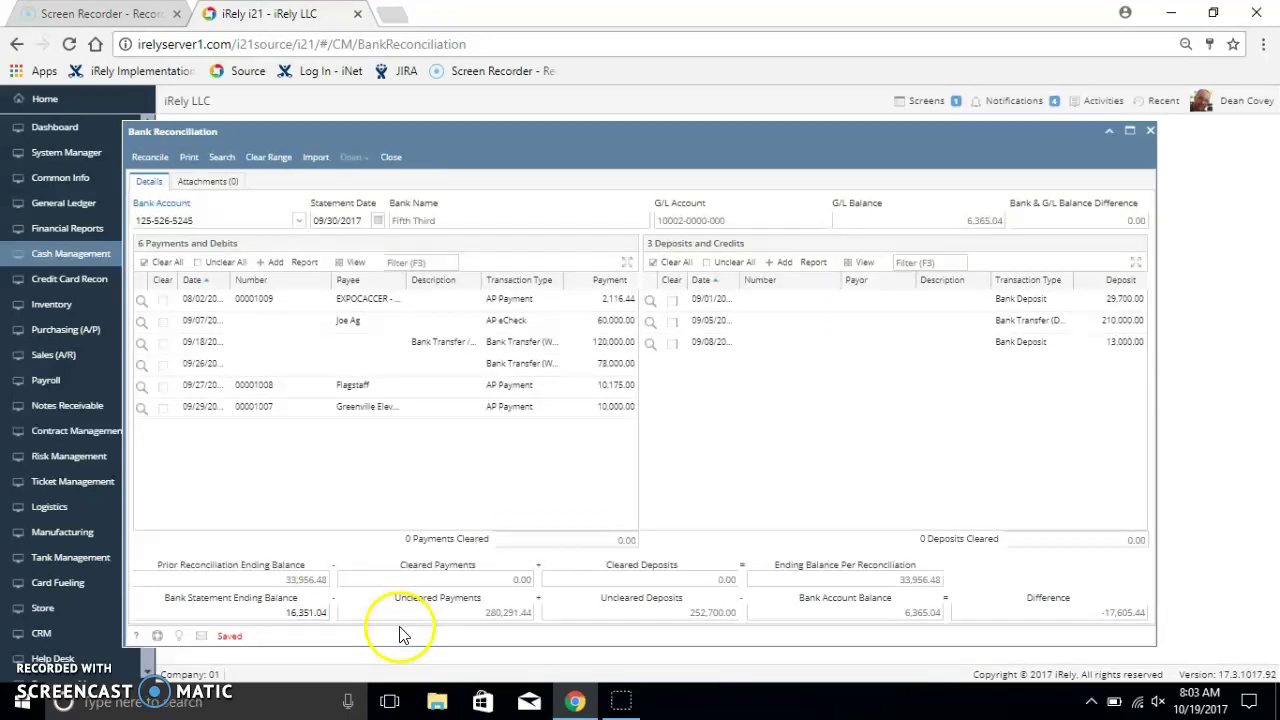
Step: Review the -17,605.44 Difference and the Bank & G/L Balance Difference values
{"action": "triple_click", "coordinate": [1065, 612]}
{"action": "right_click", "coordinate": [1065, 622]}
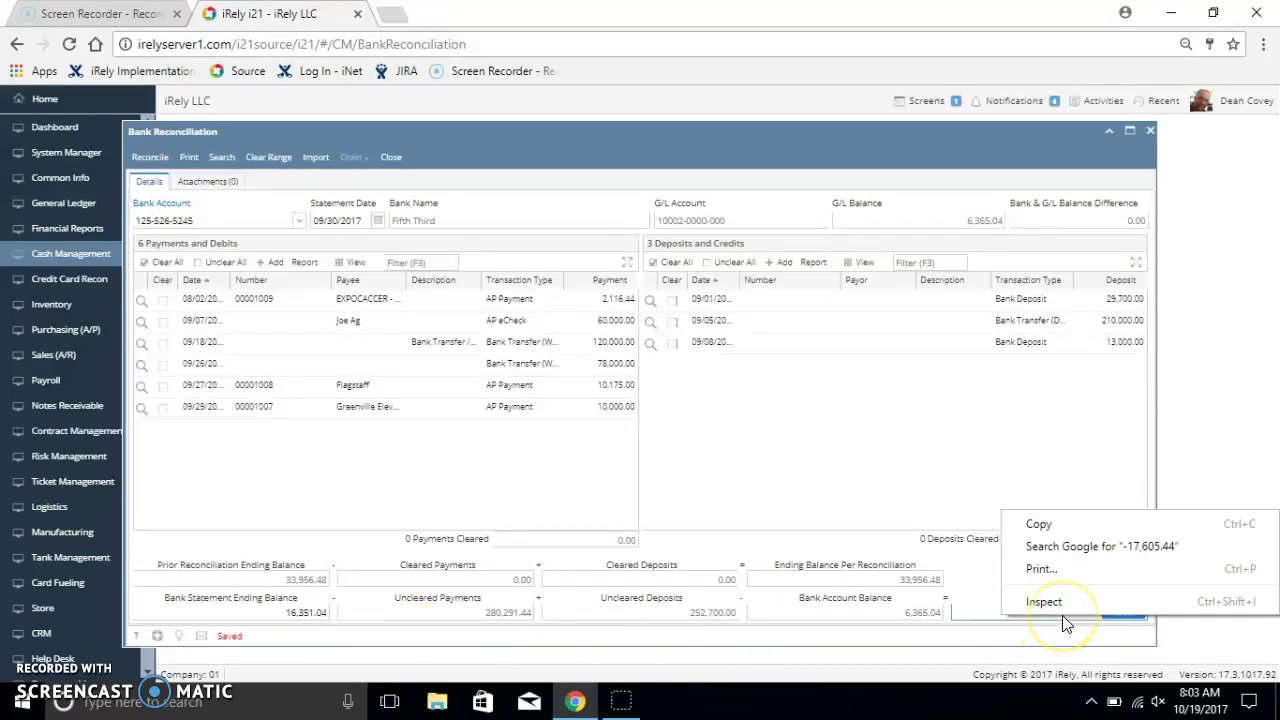
{"action": "left_click", "coordinate": [1066, 624]}
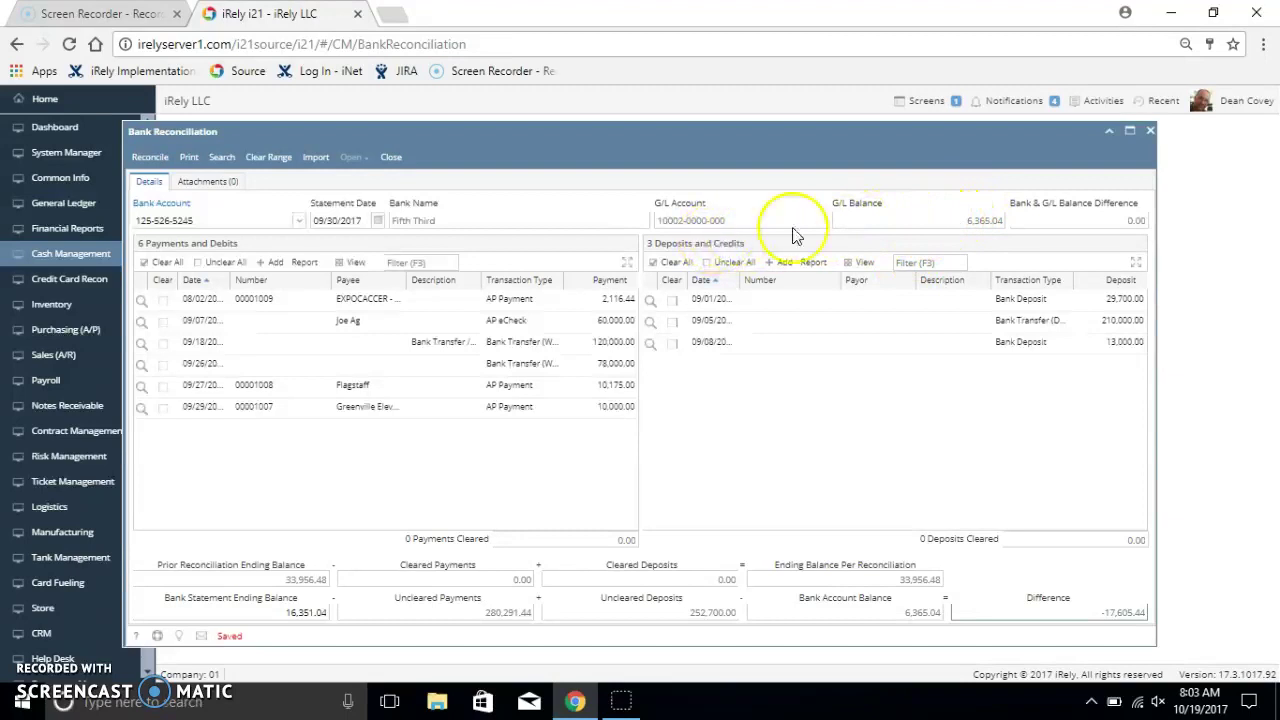
{"action": "left_click", "coordinate": [1094, 224]}
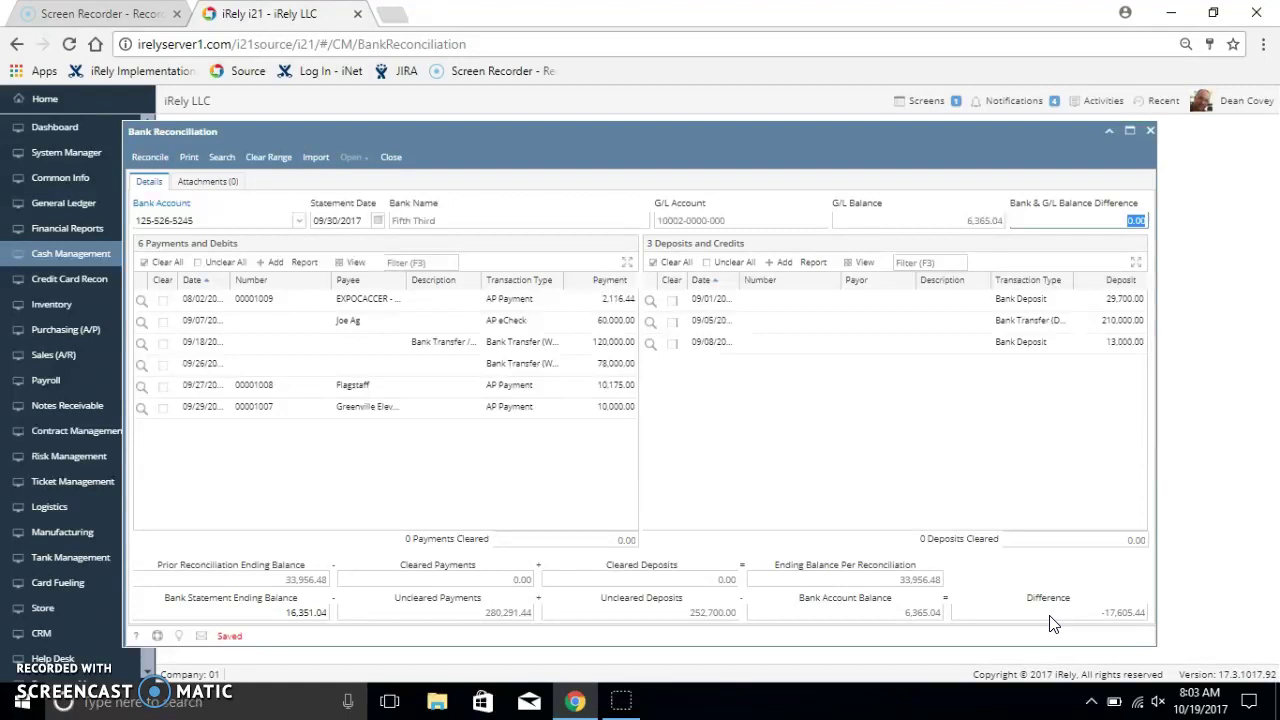
{"action": "left_click", "coordinate": [733, 323]}
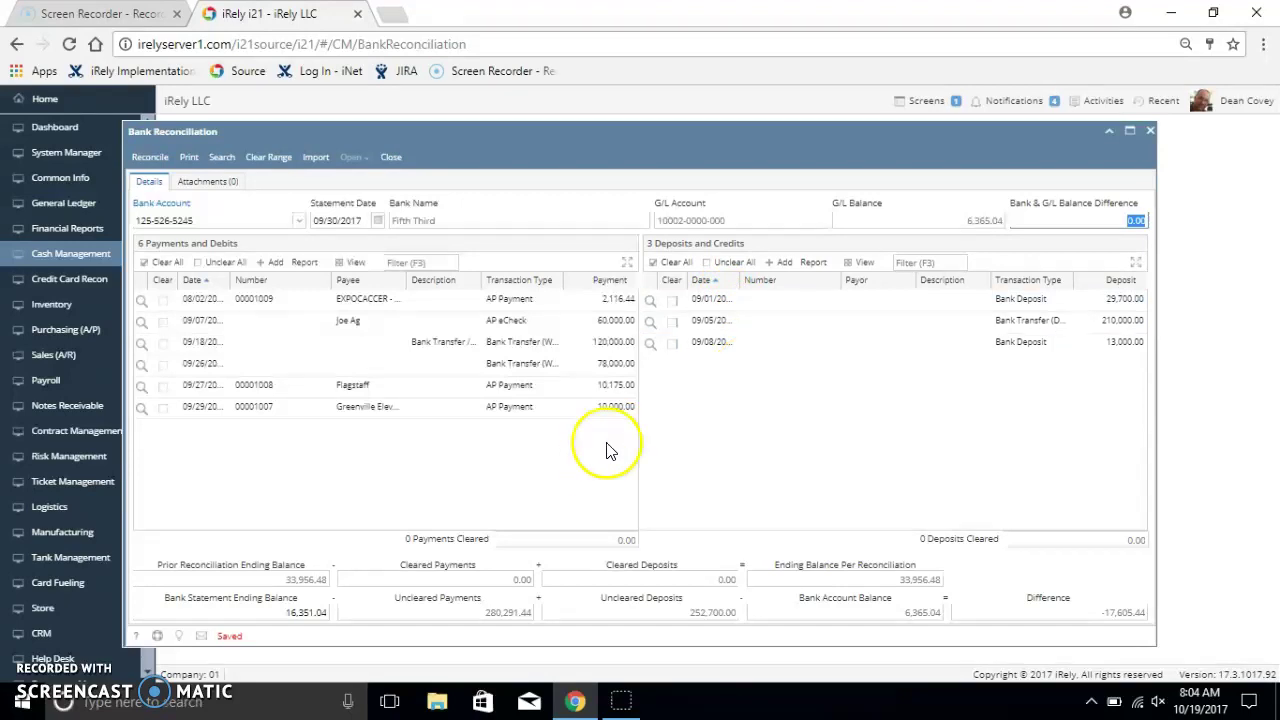
Step: Clear the 09/01, 09/05 and 09/08 deposits and the 08/02, 09/18, 09/26, 09/27 payments
{"action": "left_click", "coordinate": [673, 343]}
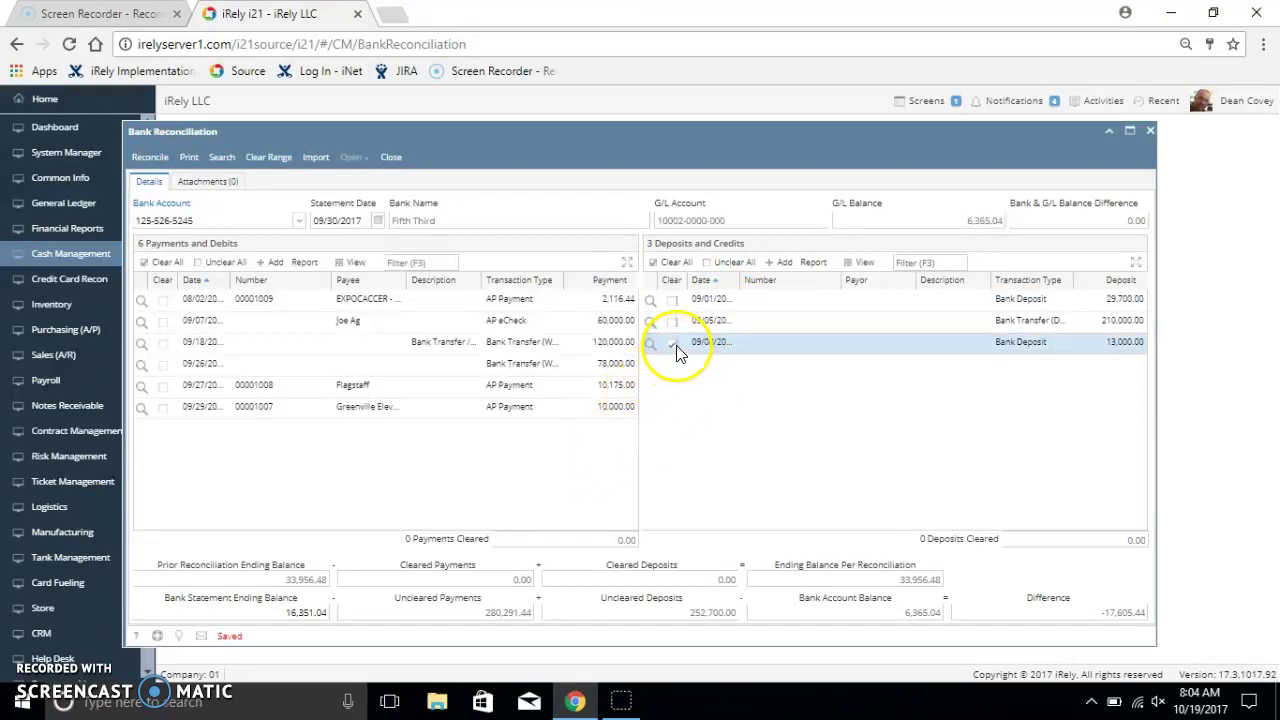
{"action": "left_click", "coordinate": [671, 319]}
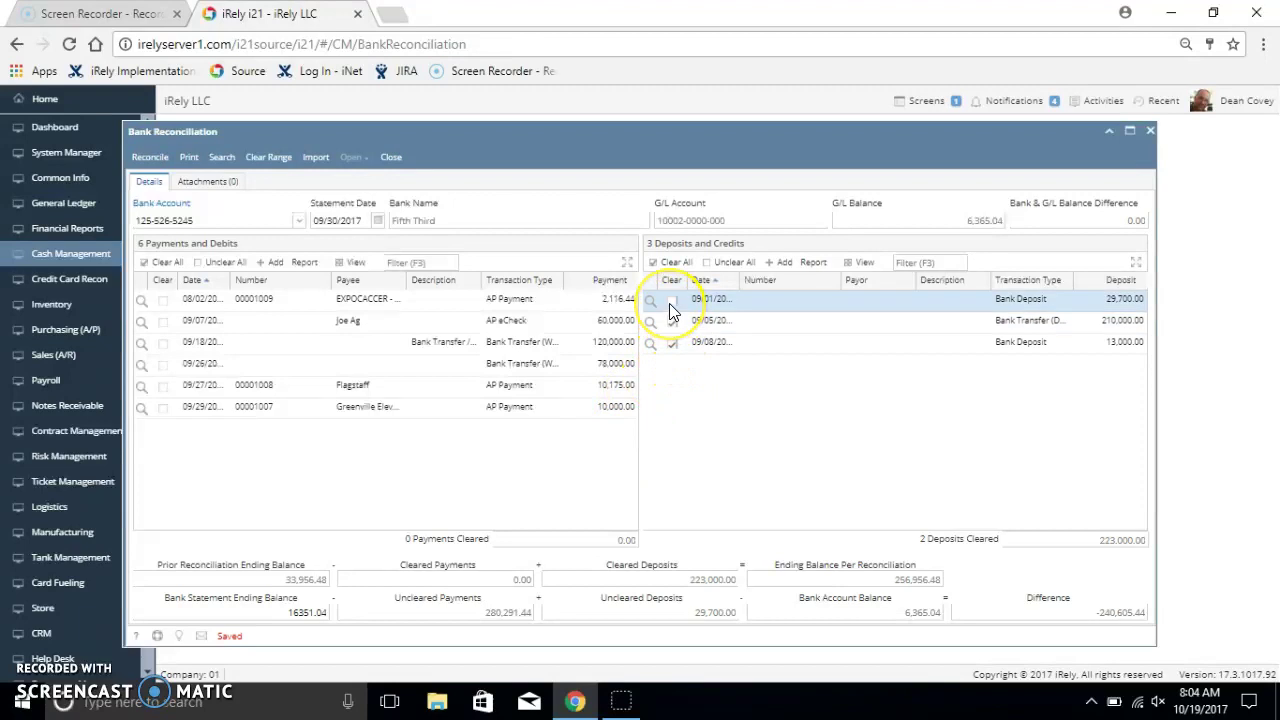
{"action": "left_click", "coordinate": [671, 301]}
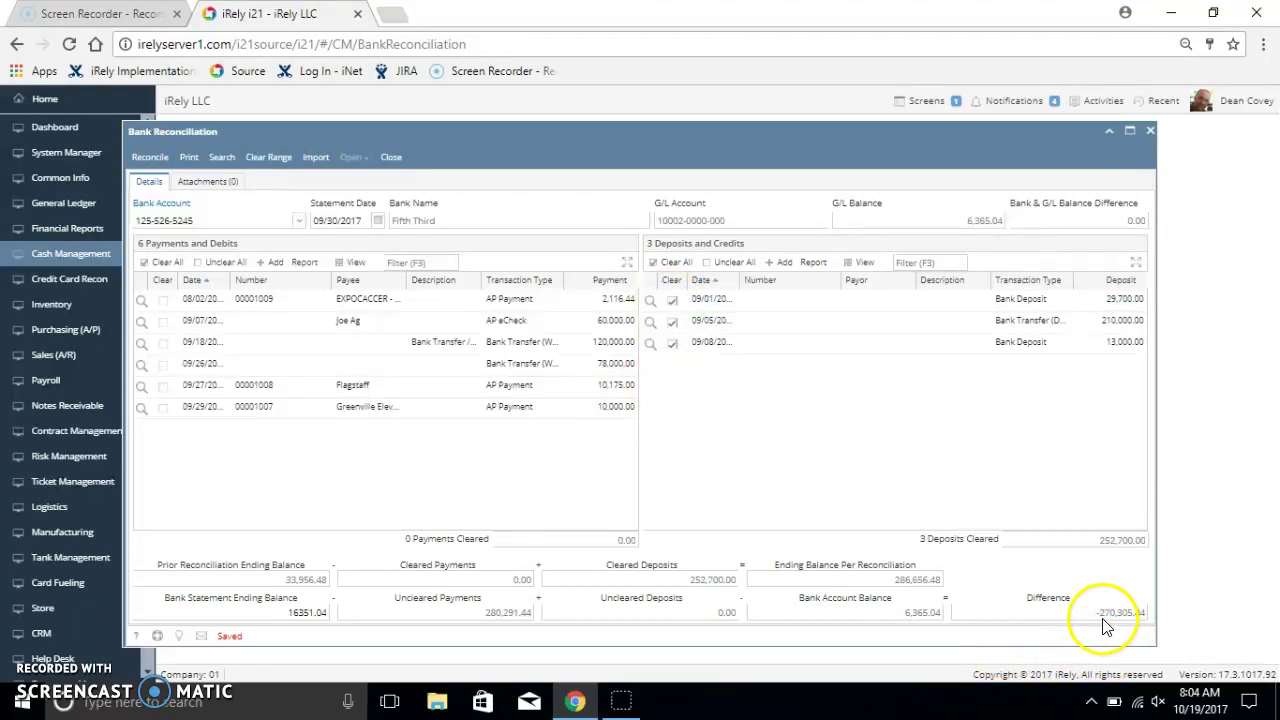
{"action": "left_click", "coordinate": [231, 416]}
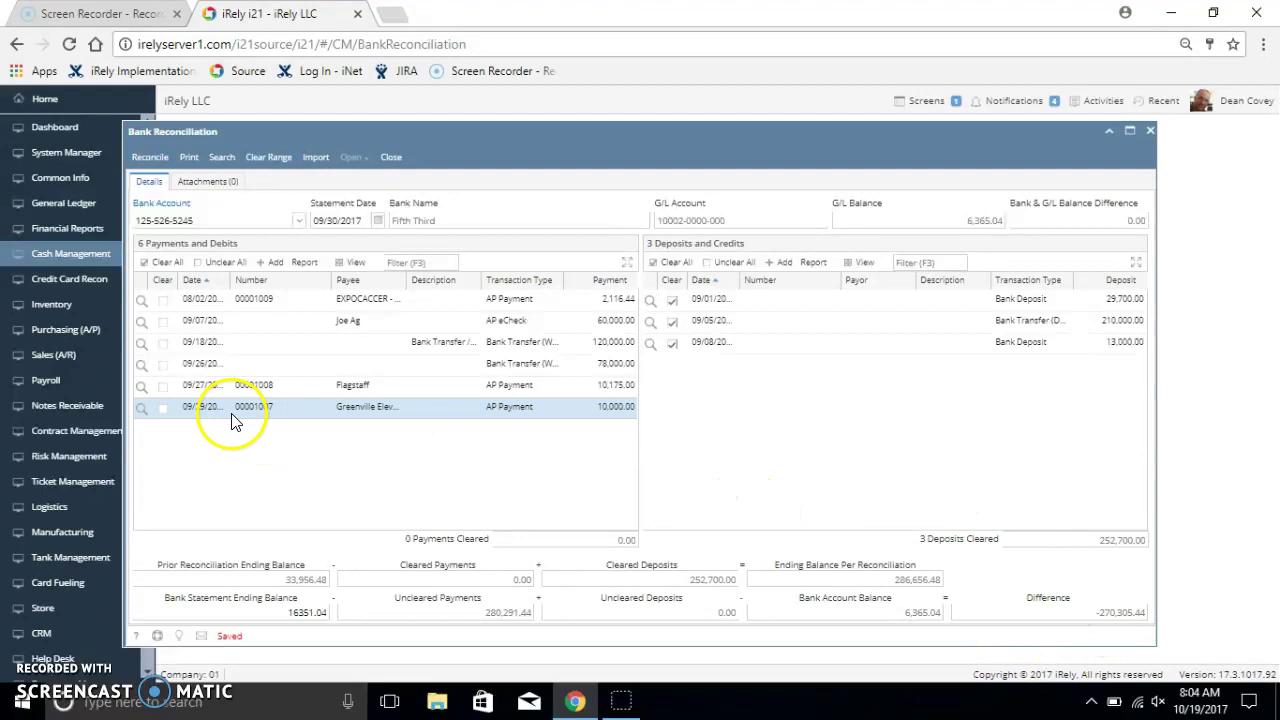
{"action": "left_click", "coordinate": [165, 301]}
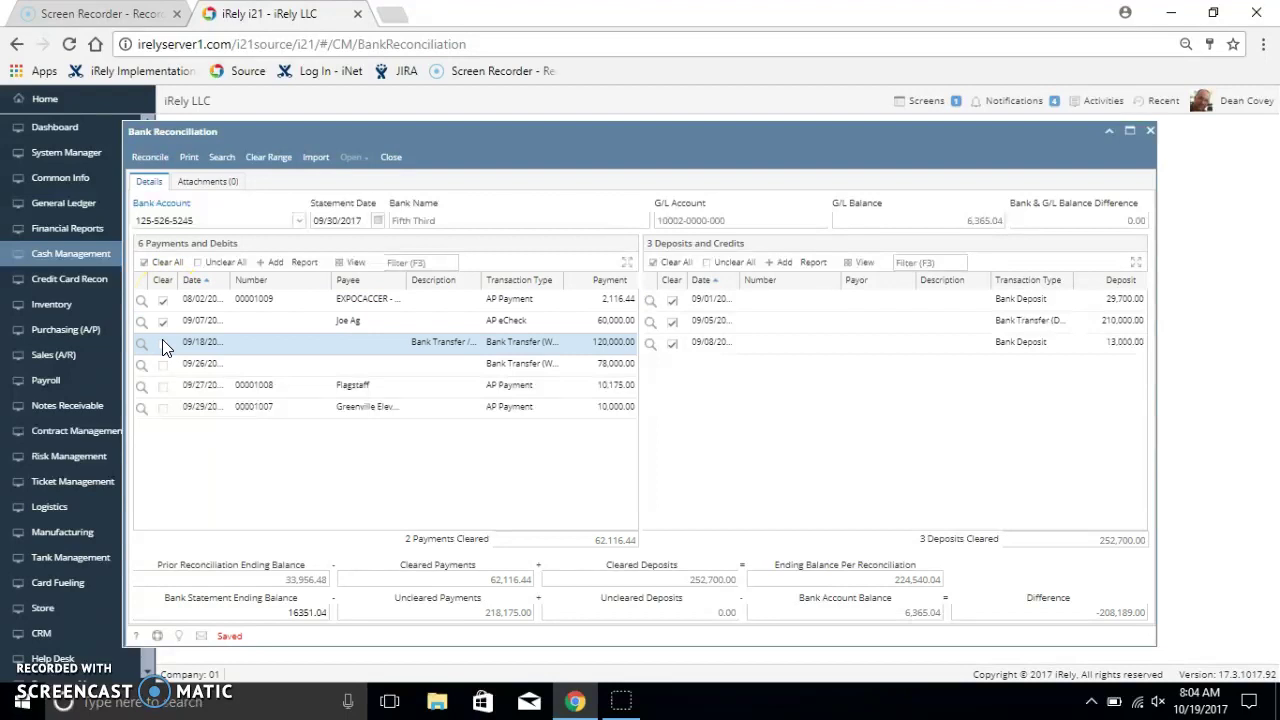
{"action": "left_click", "coordinate": [163, 343]}
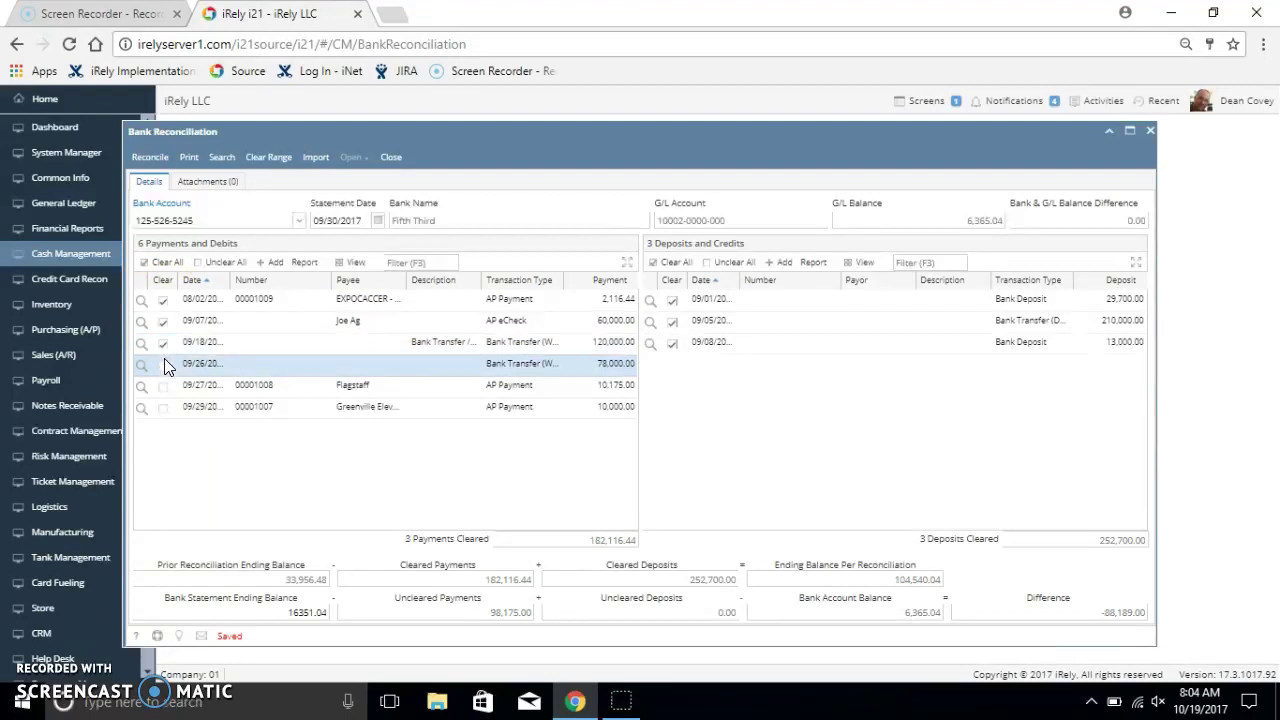
{"action": "left_click", "coordinate": [164, 364]}
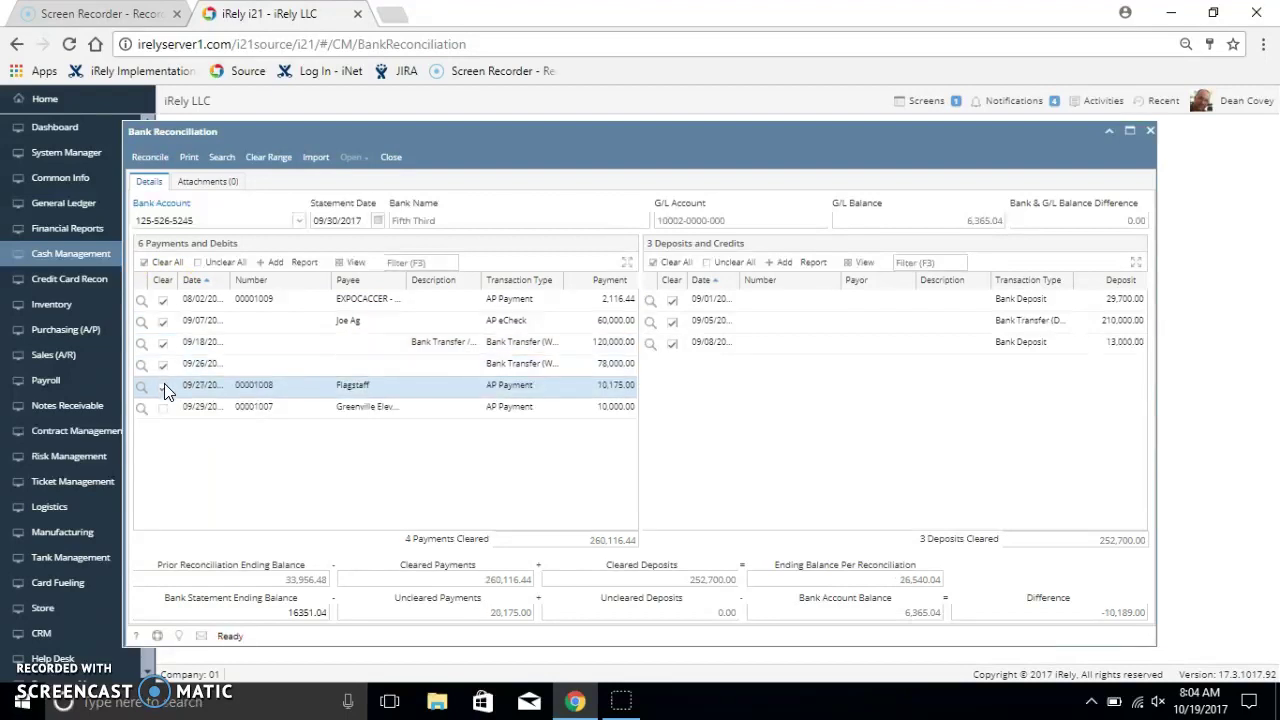
{"action": "left_click", "coordinate": [164, 386]}
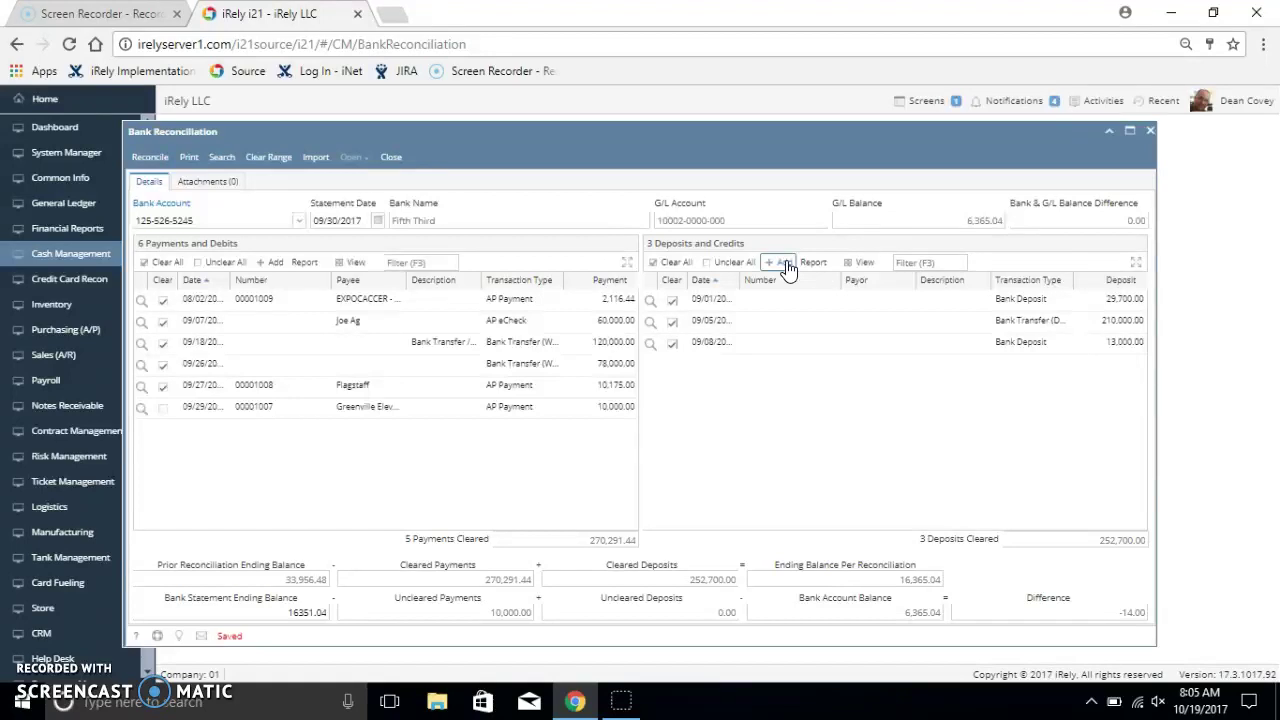
{"action": "left_click", "coordinate": [785, 262]}
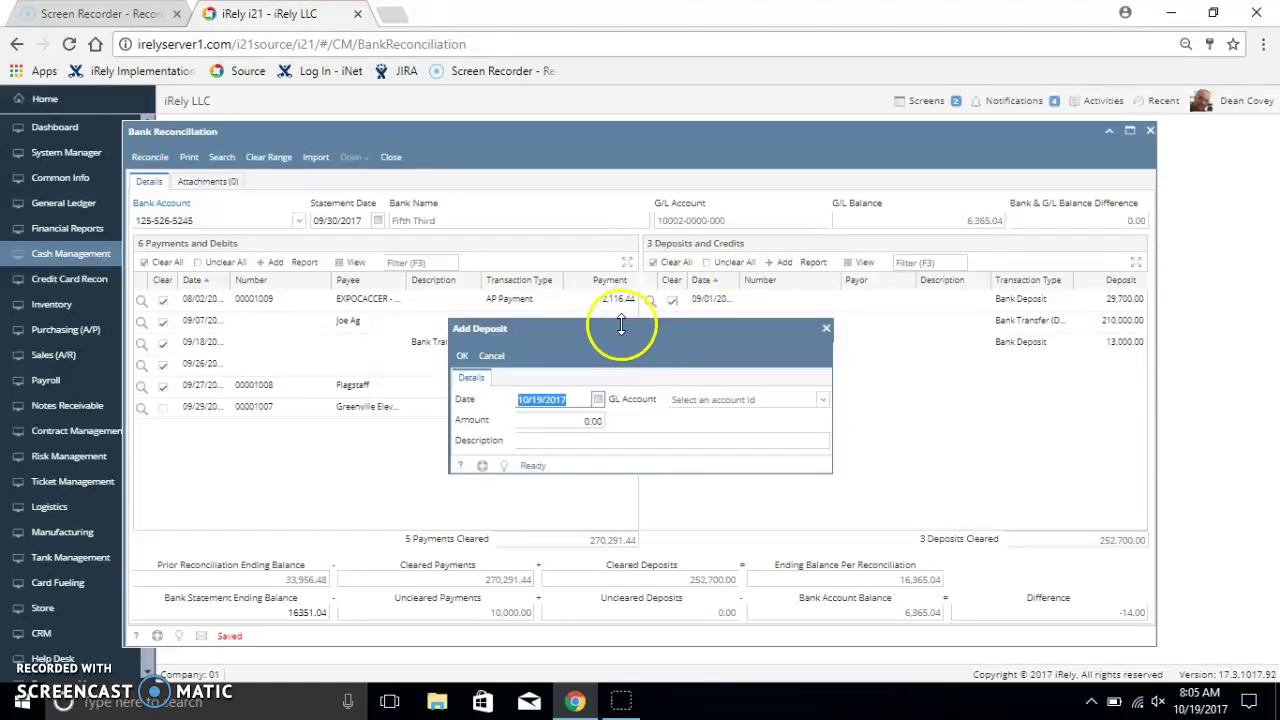
{"action": "left_click", "coordinate": [598, 400]}
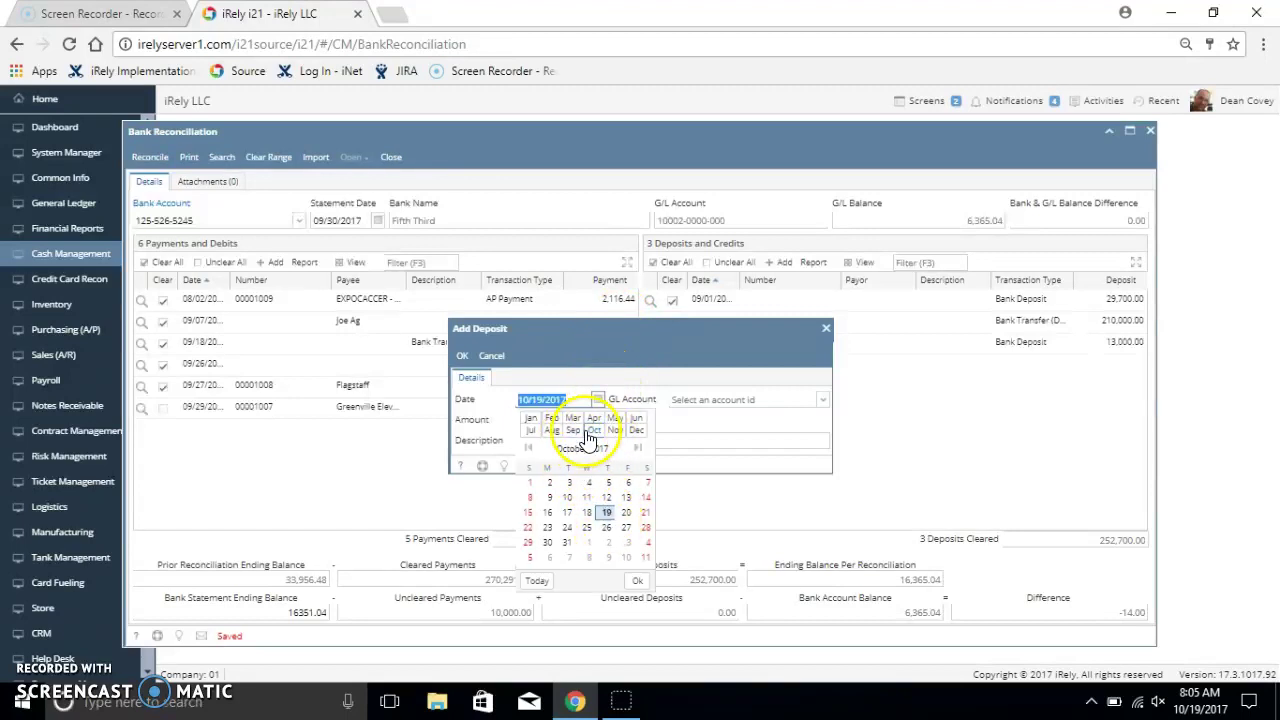
{"action": "left_click", "coordinate": [573, 430]}
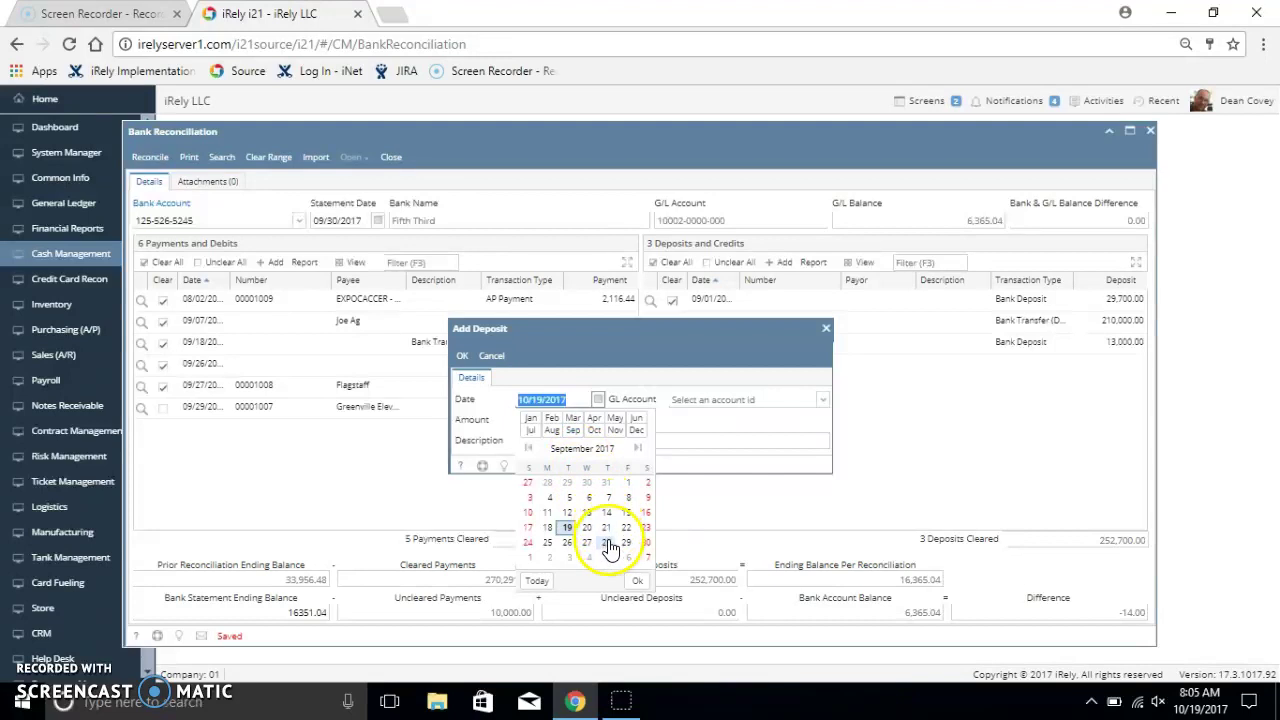
{"action": "left_click", "coordinate": [606, 542]}
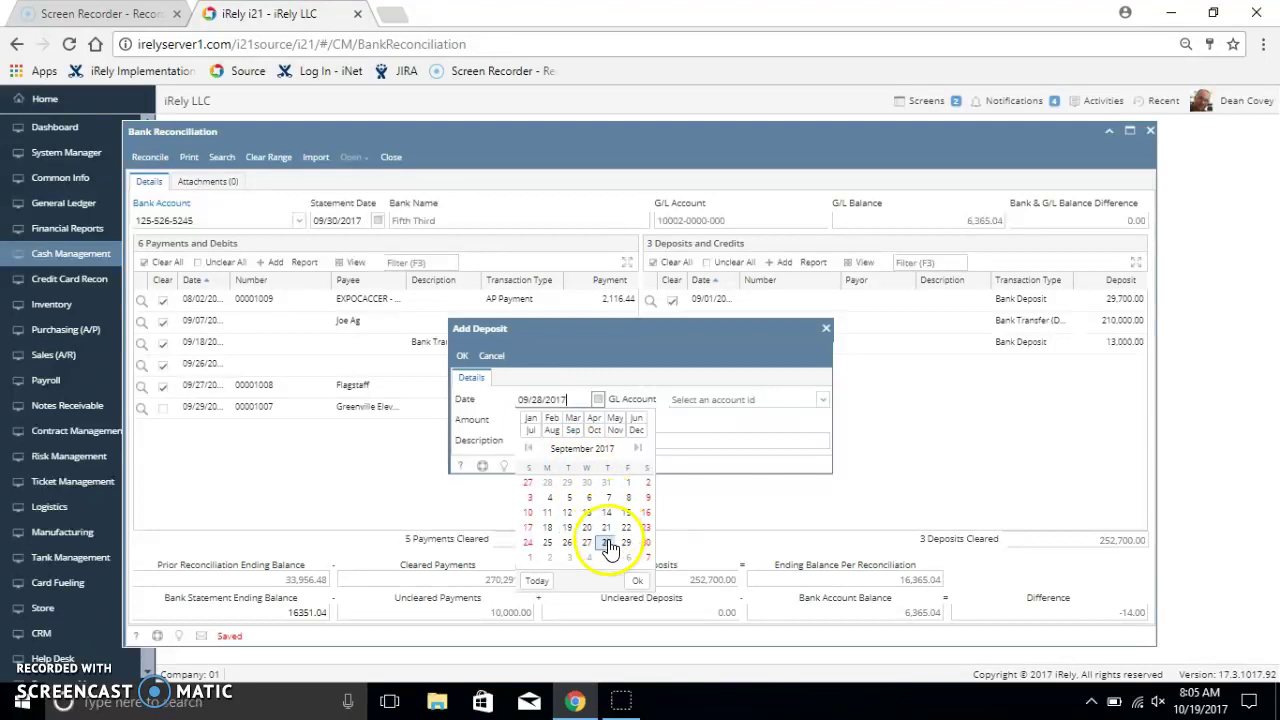
{"action": "left_click", "coordinate": [821, 402]}
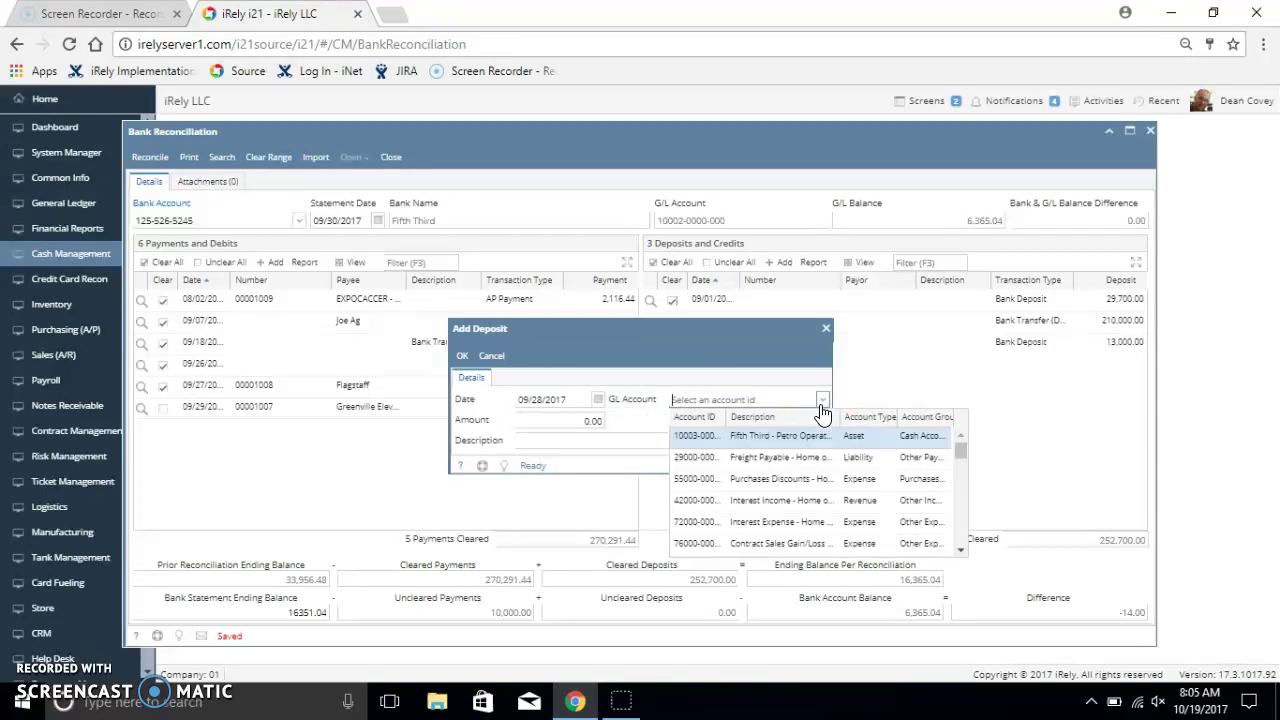
{"action": "left_click", "coordinate": [799, 496]}
{"action": "left_click", "coordinate": [571, 418]}
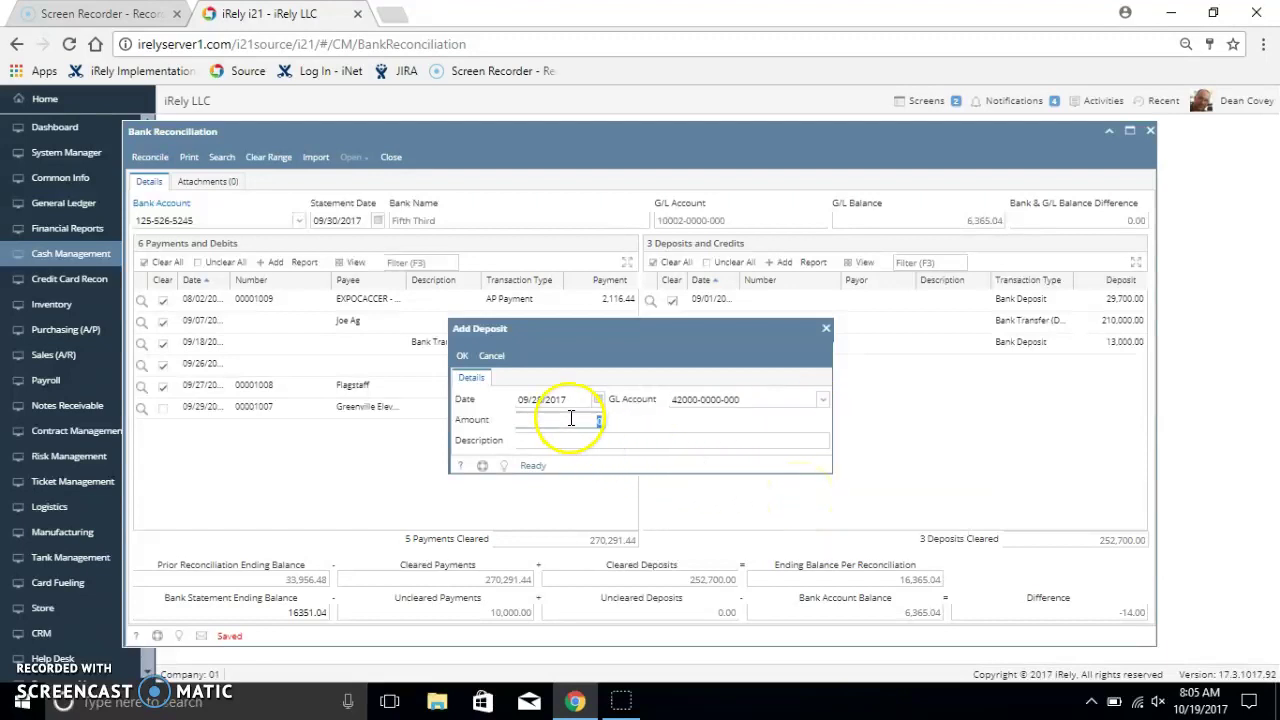
{"action": "type", "text": "1"}
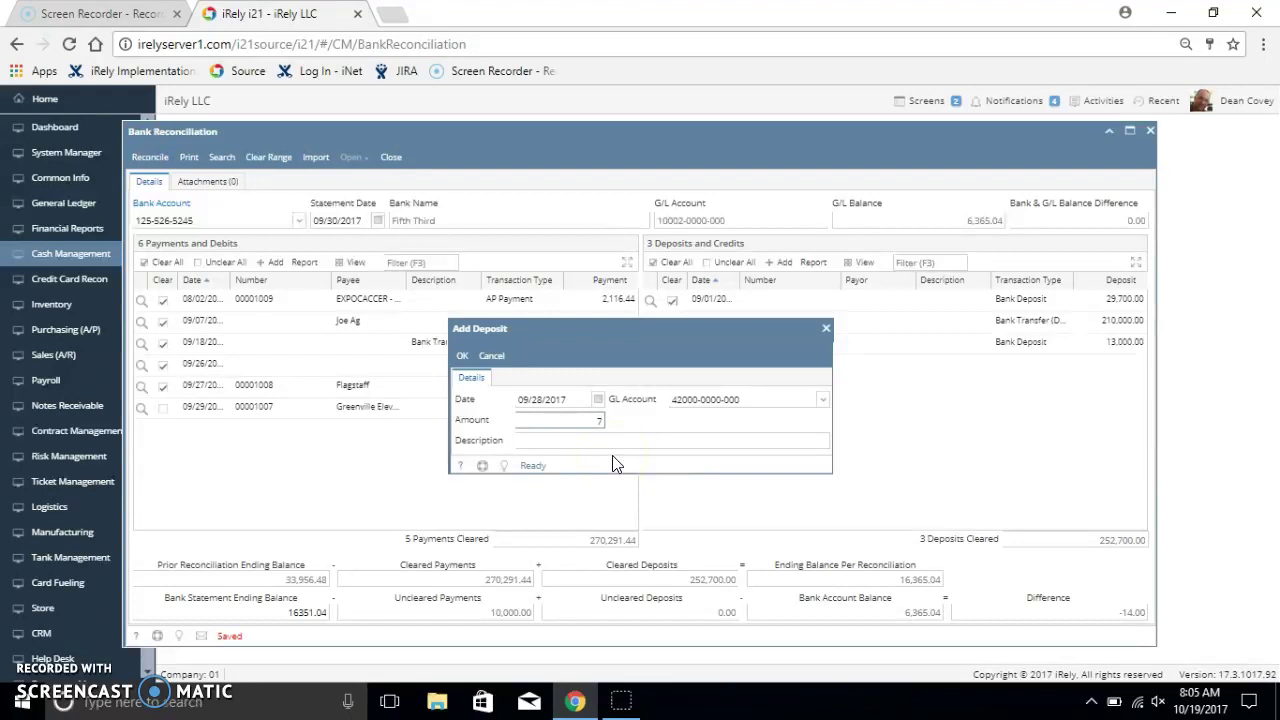
{"action": "key", "text": "Tab"}
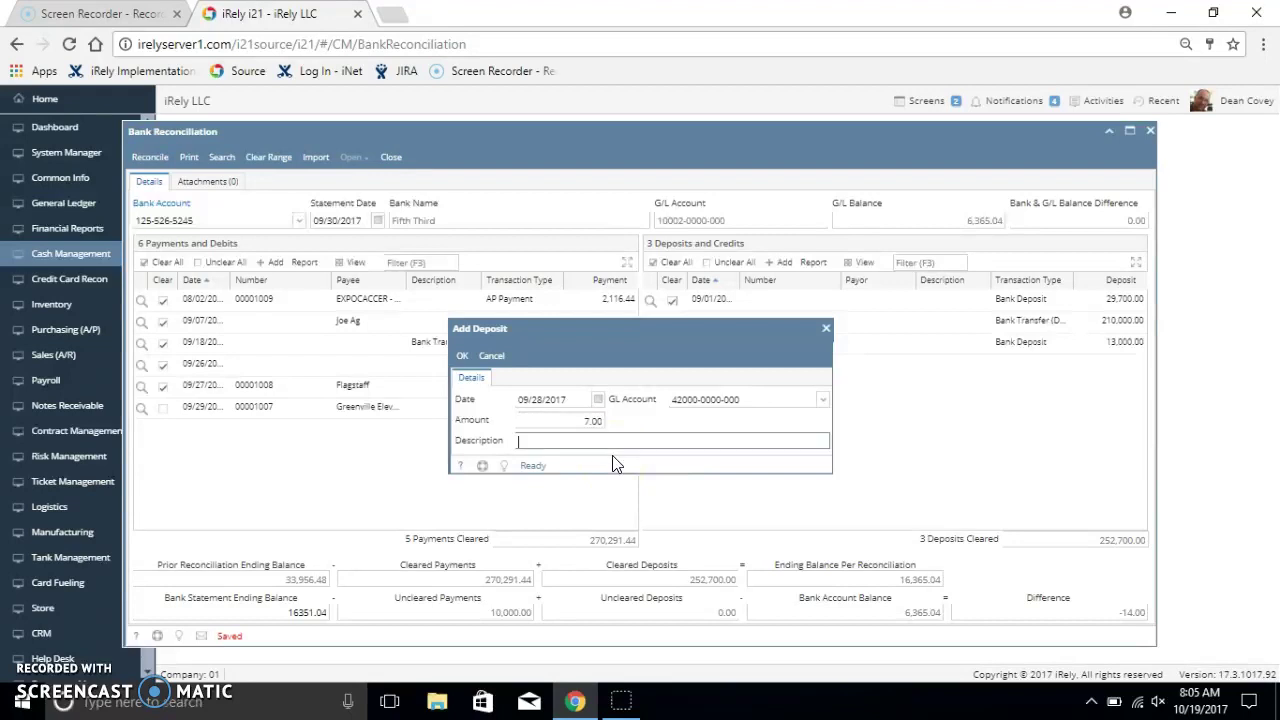
{"action": "left_click", "coordinate": [462, 356]}
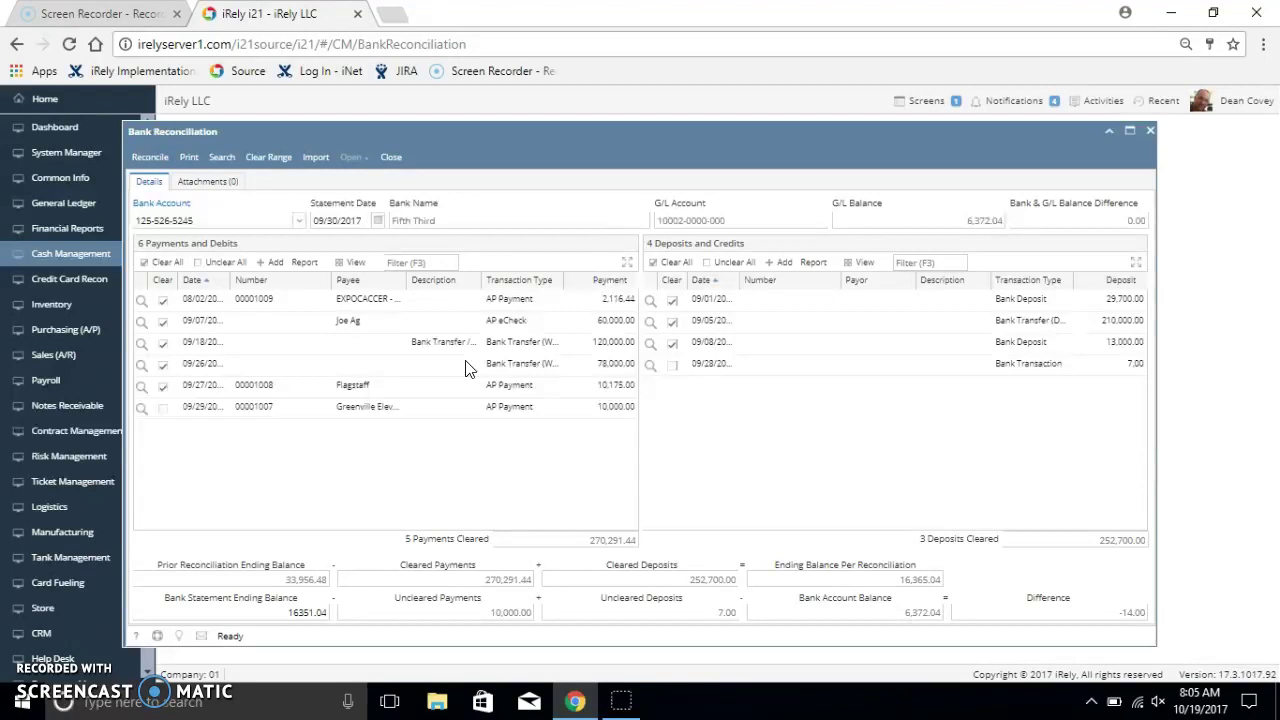
Step: Inspect the 09/28 BTRN-43 bank transaction, then clear the 7.00 deposit
{"action": "left_click", "coordinate": [651, 364]}
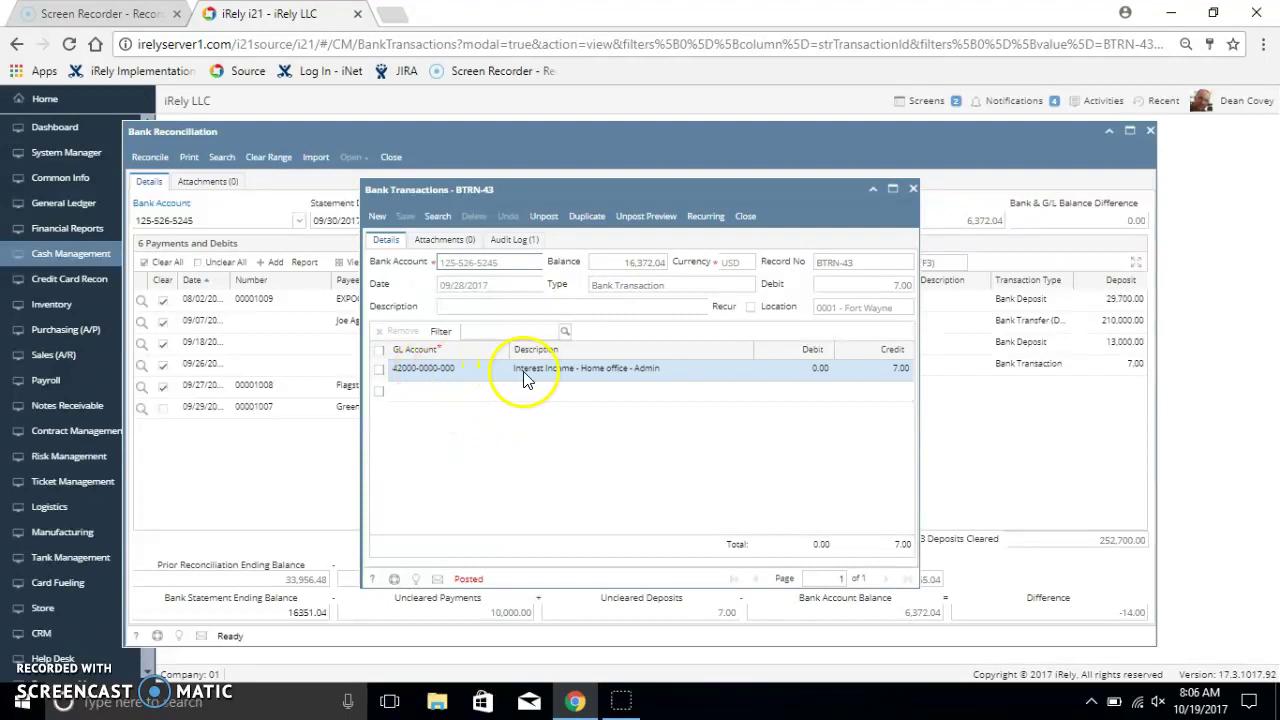
{"action": "left_click", "coordinate": [745, 218]}
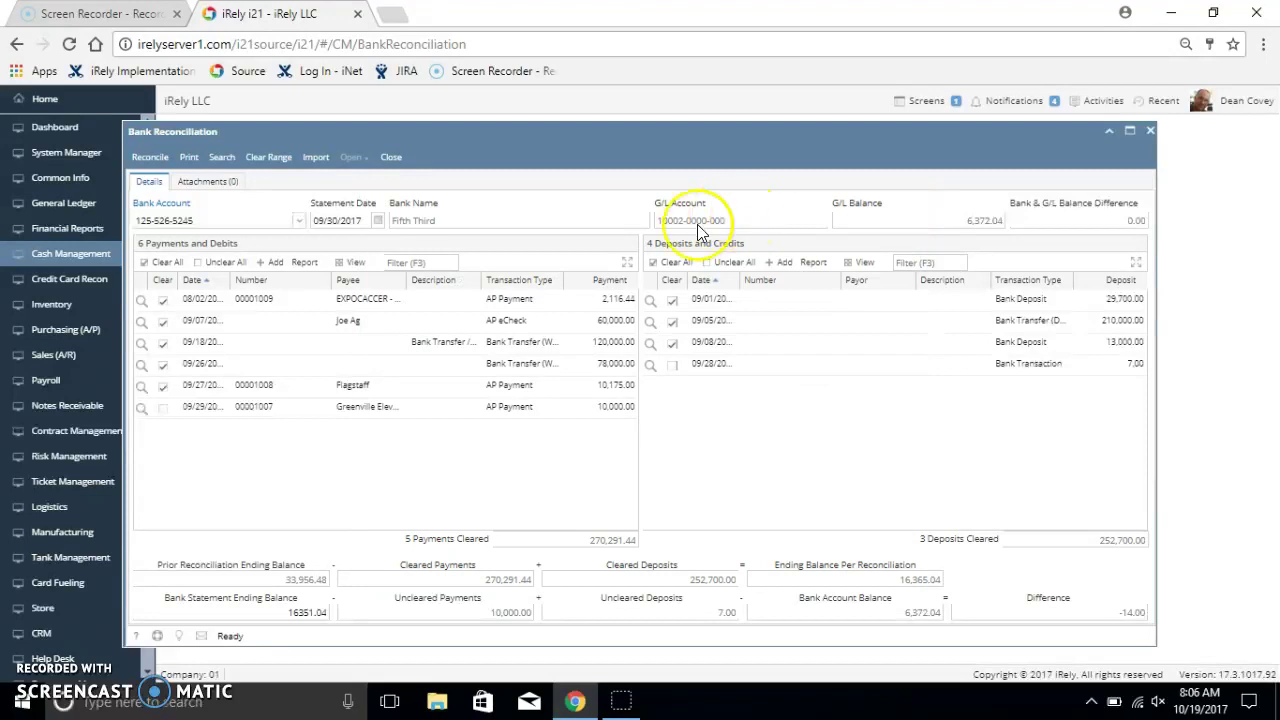
{"action": "left_click", "coordinate": [676, 370]}
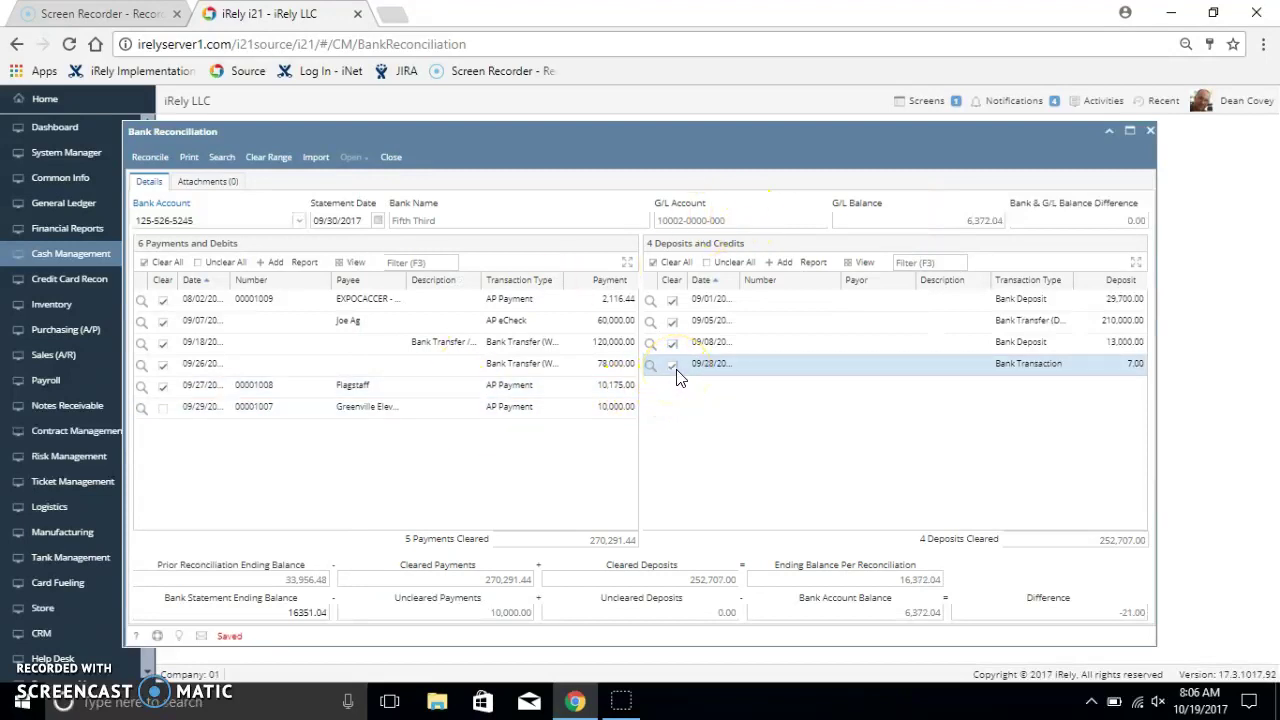
{"action": "left_click", "coordinate": [273, 263]}
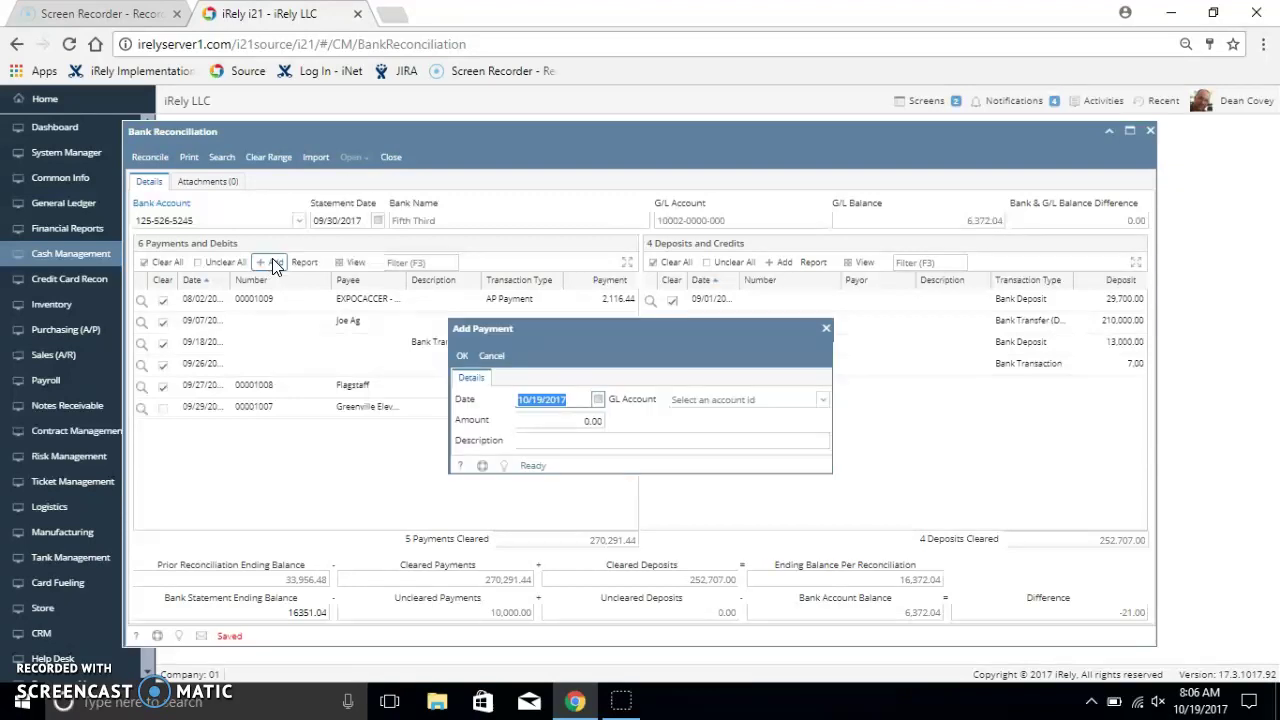
{"action": "left_click", "coordinate": [597, 400]}
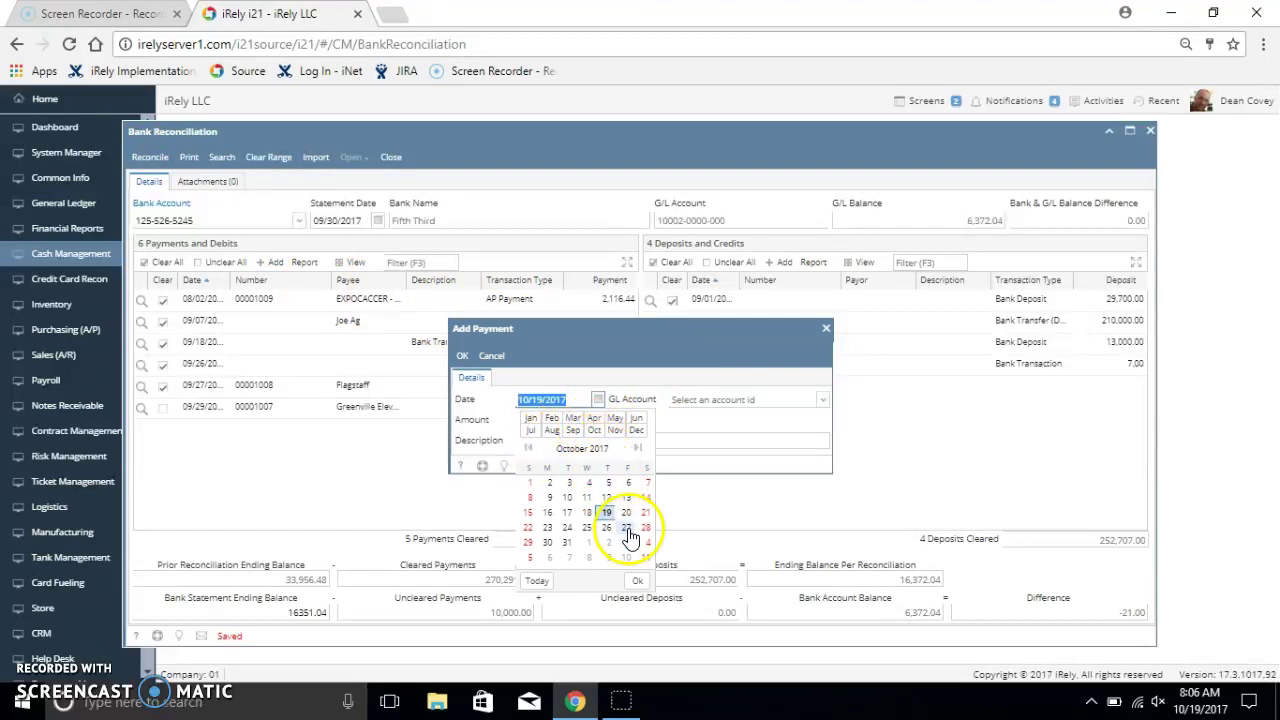
{"action": "left_click", "coordinate": [573, 430]}
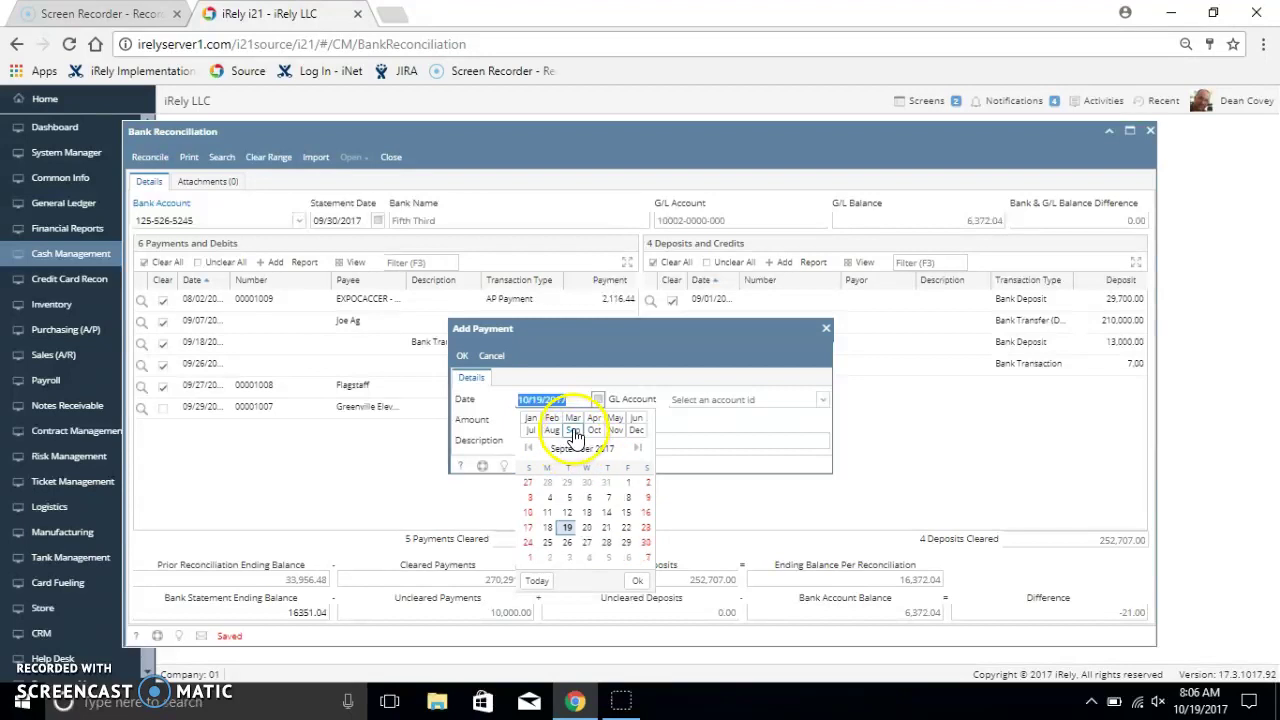
{"action": "left_click", "coordinate": [628, 544]}
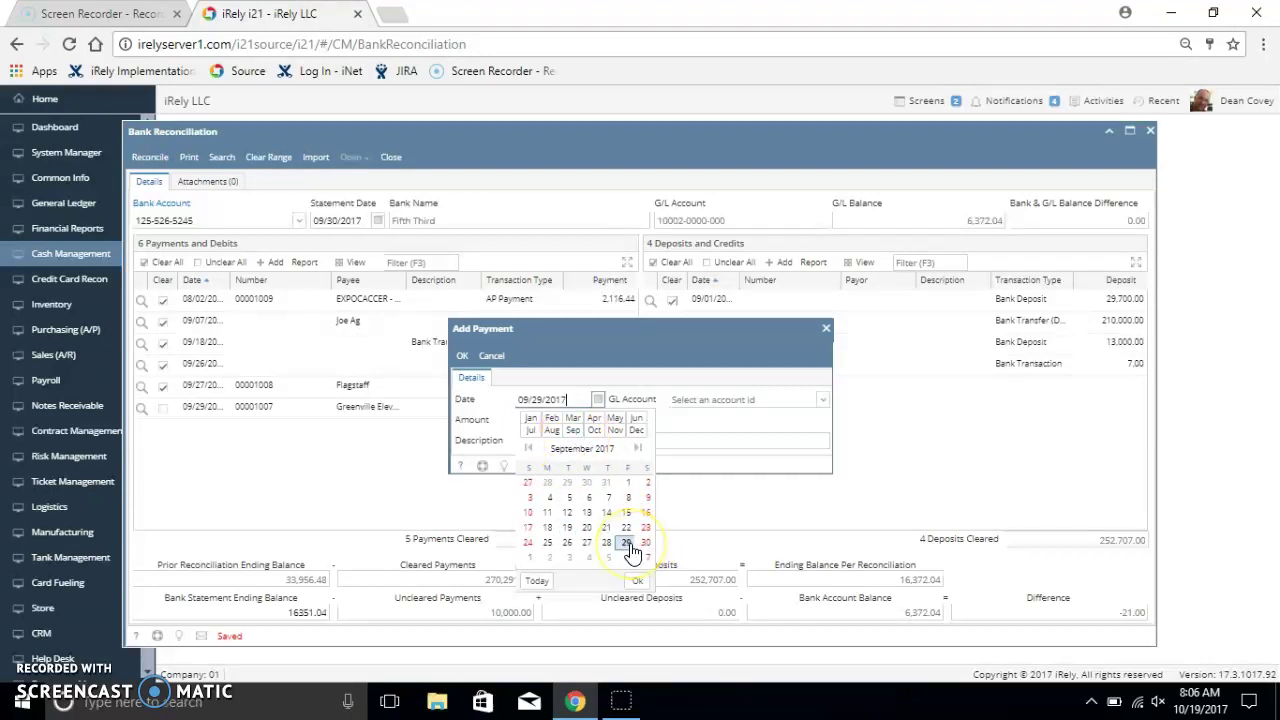
{"action": "left_click", "coordinate": [822, 400]}
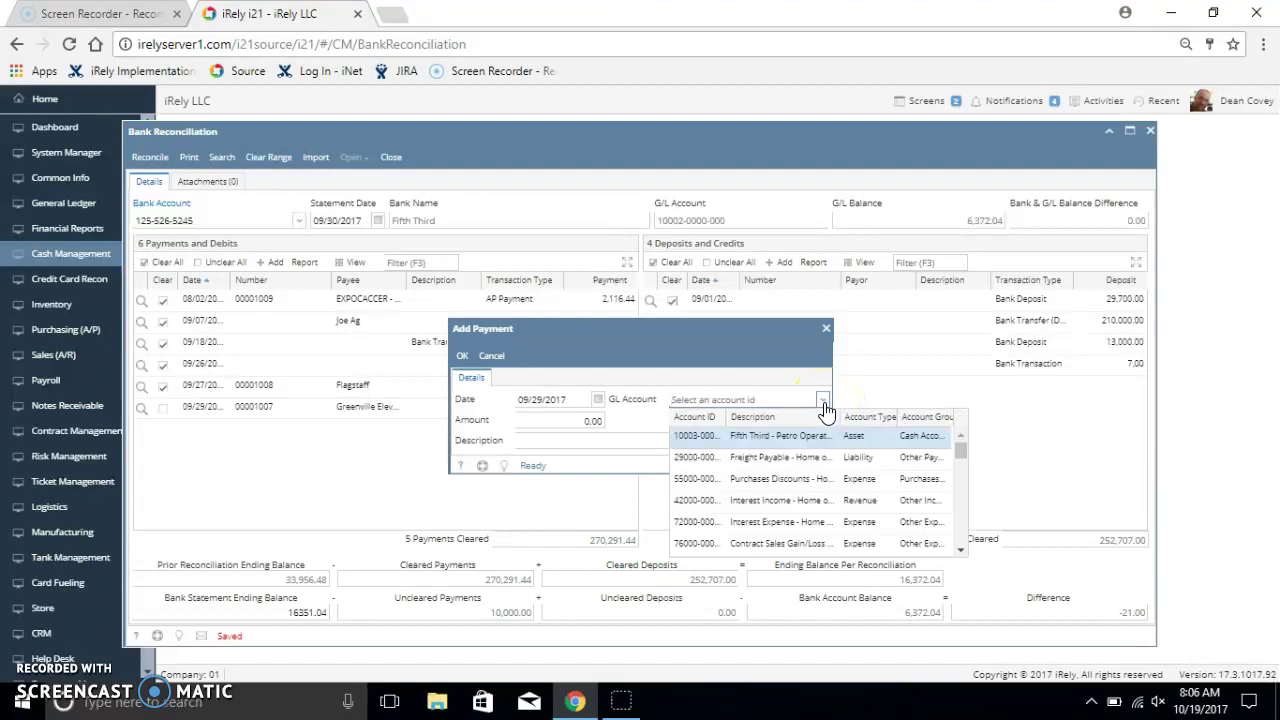
{"action": "left_click", "coordinate": [785, 521]}
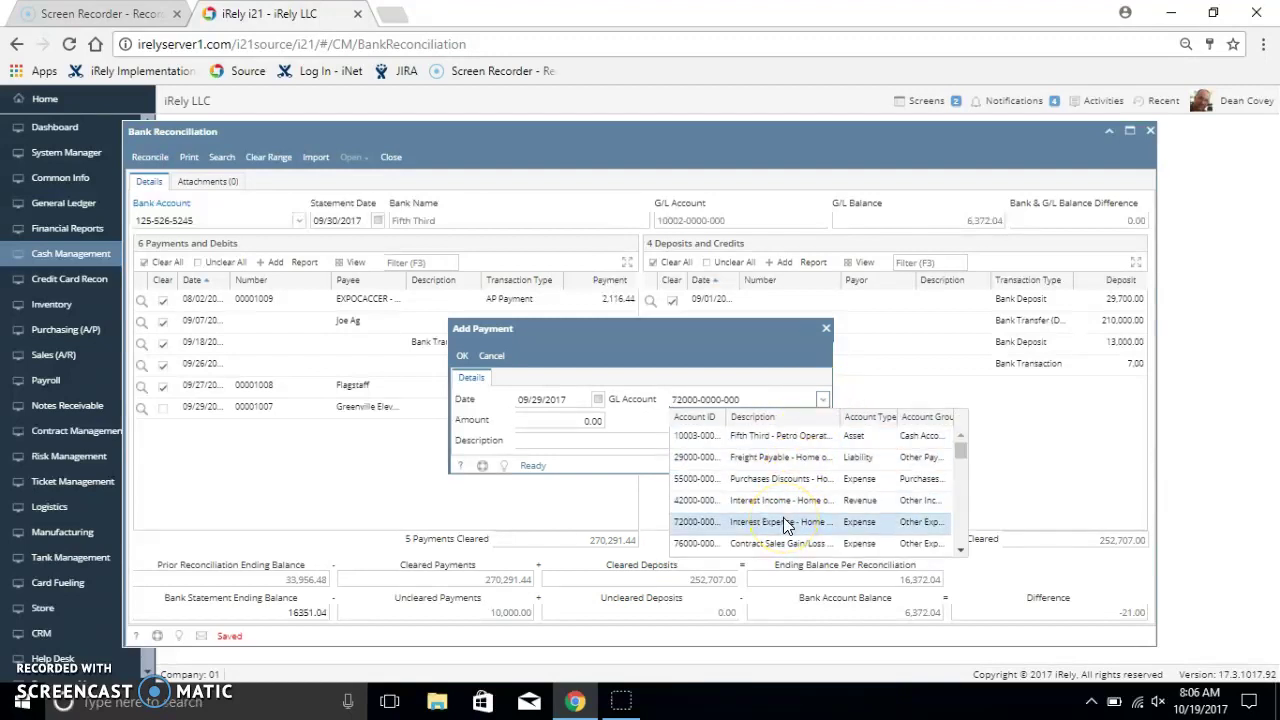
{"action": "left_click", "coordinate": [585, 422]}
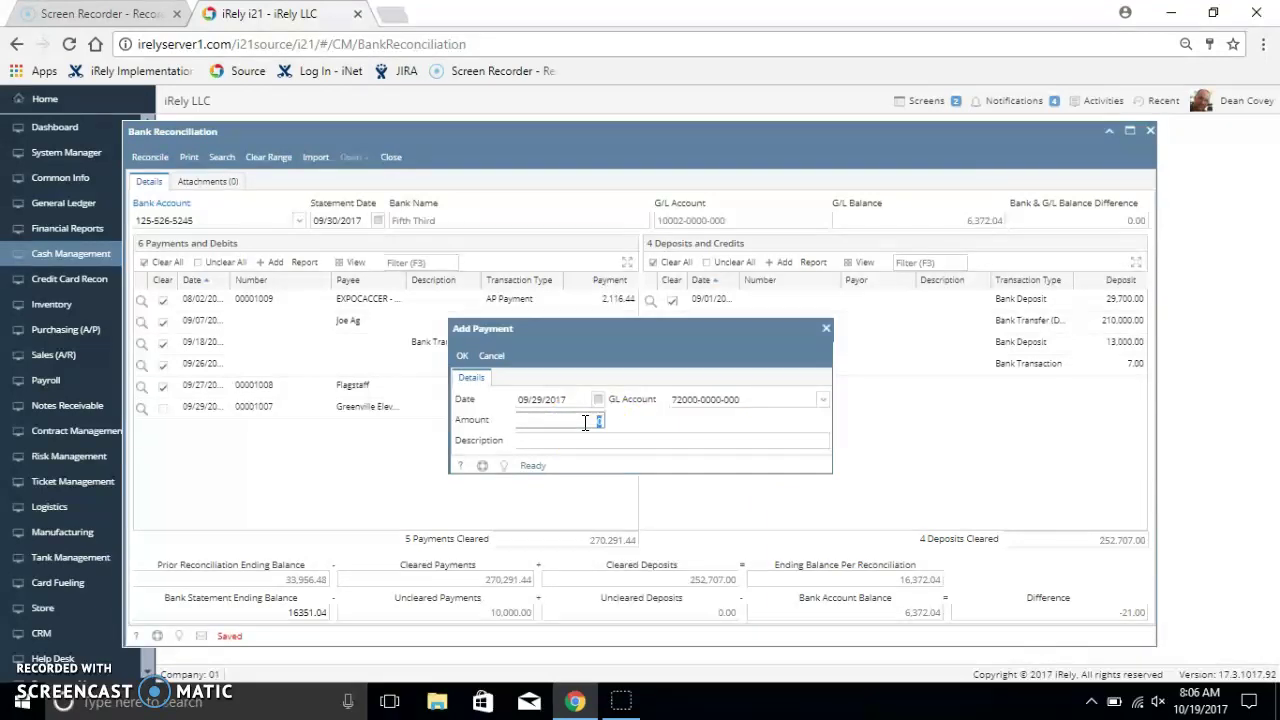
{"action": "type", "text": "21"}
{"action": "key", "text": "Tab"}
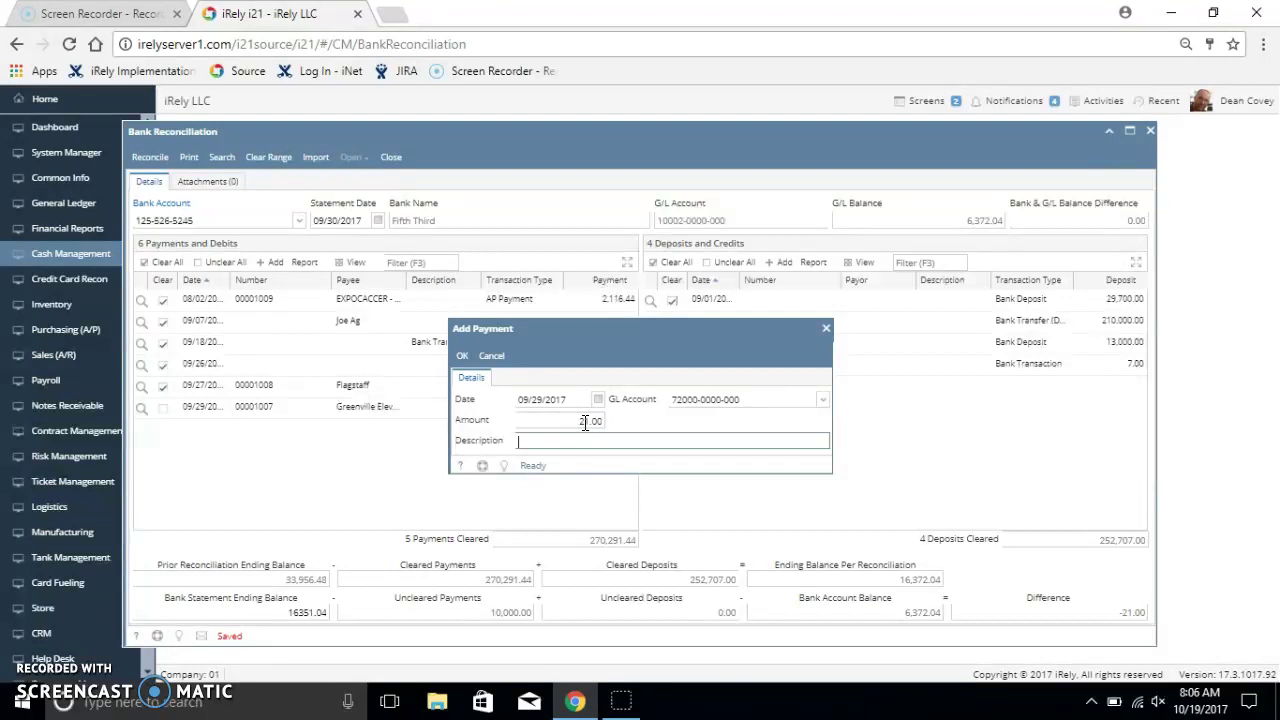
{"action": "left_click", "coordinate": [481, 368]}
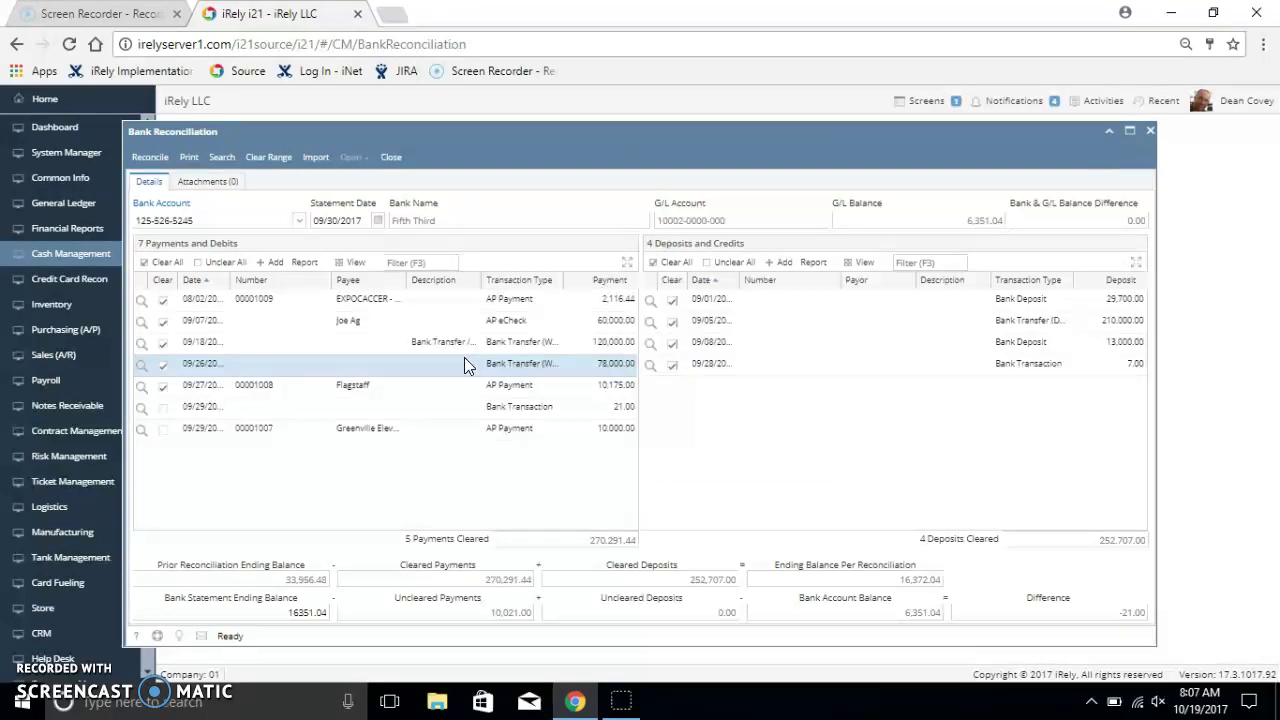
Step: Clear the 09/29 21.00 bank transaction, bringing the difference to 0.00, and start Reconcile
{"action": "left_click", "coordinate": [364, 402]}
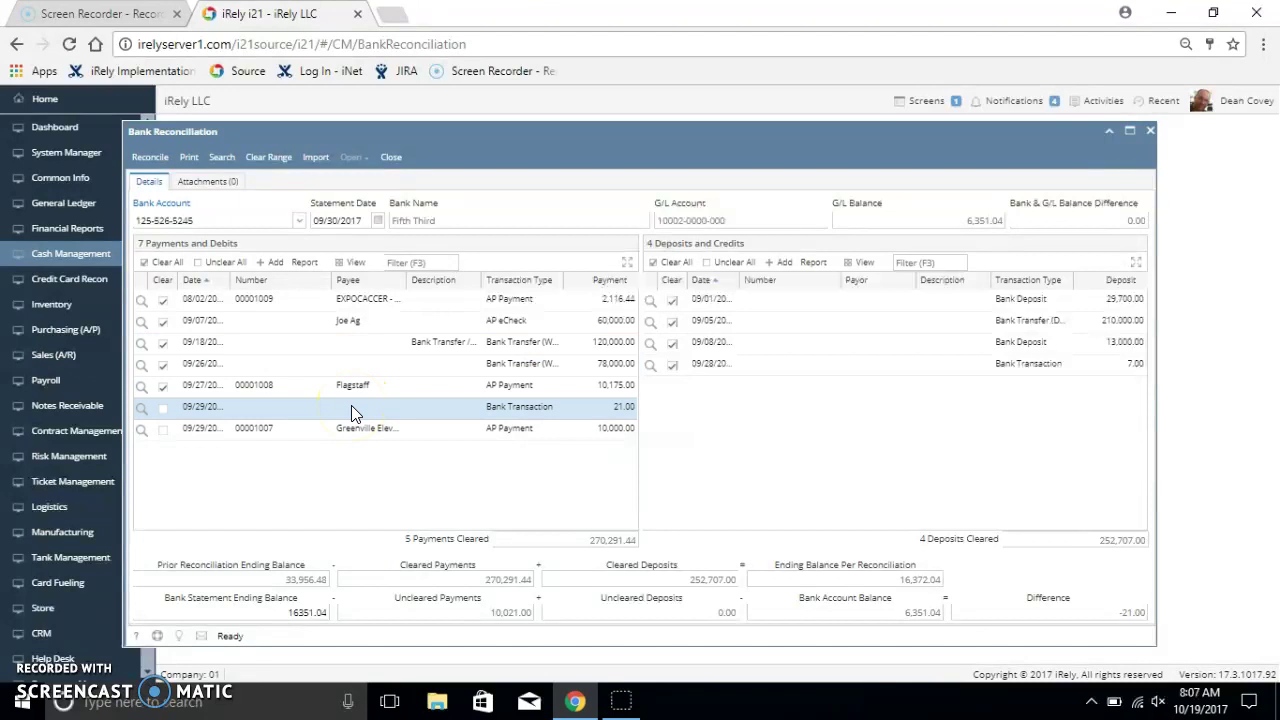
{"action": "left_click", "coordinate": [163, 408]}
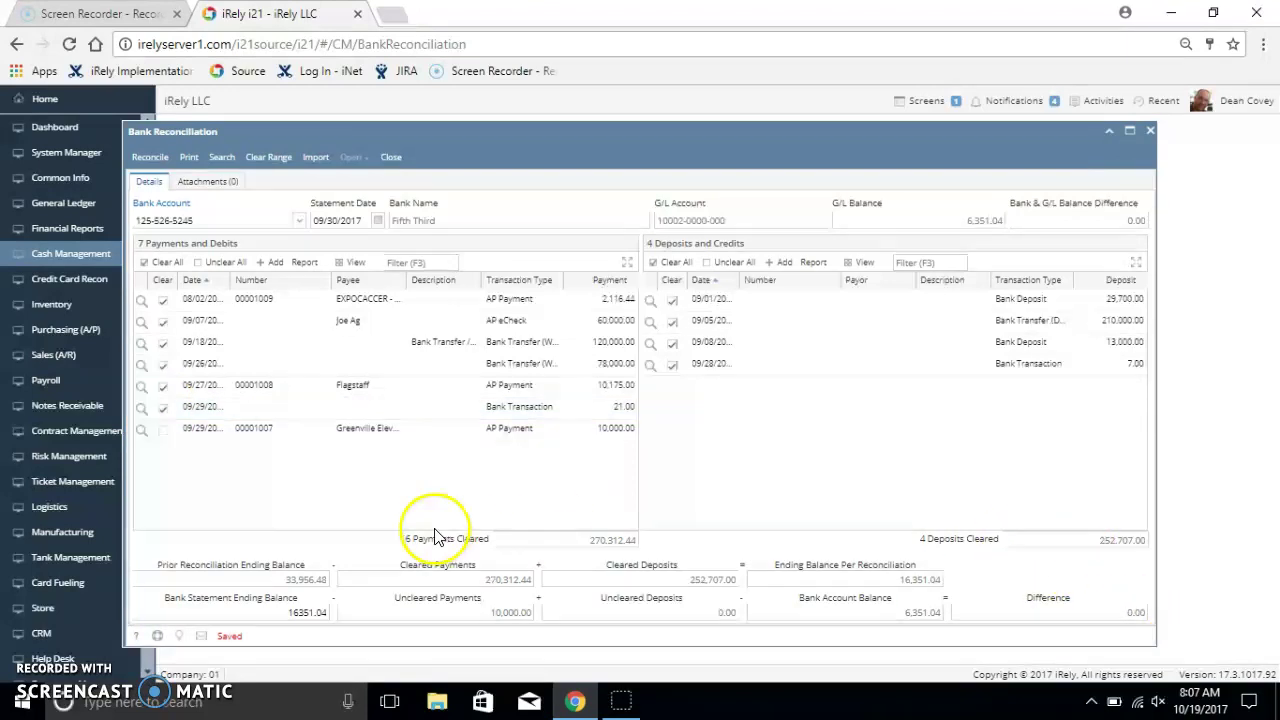
{"action": "left_click", "coordinate": [192, 436]}
{"action": "left_click", "coordinate": [145, 412]}
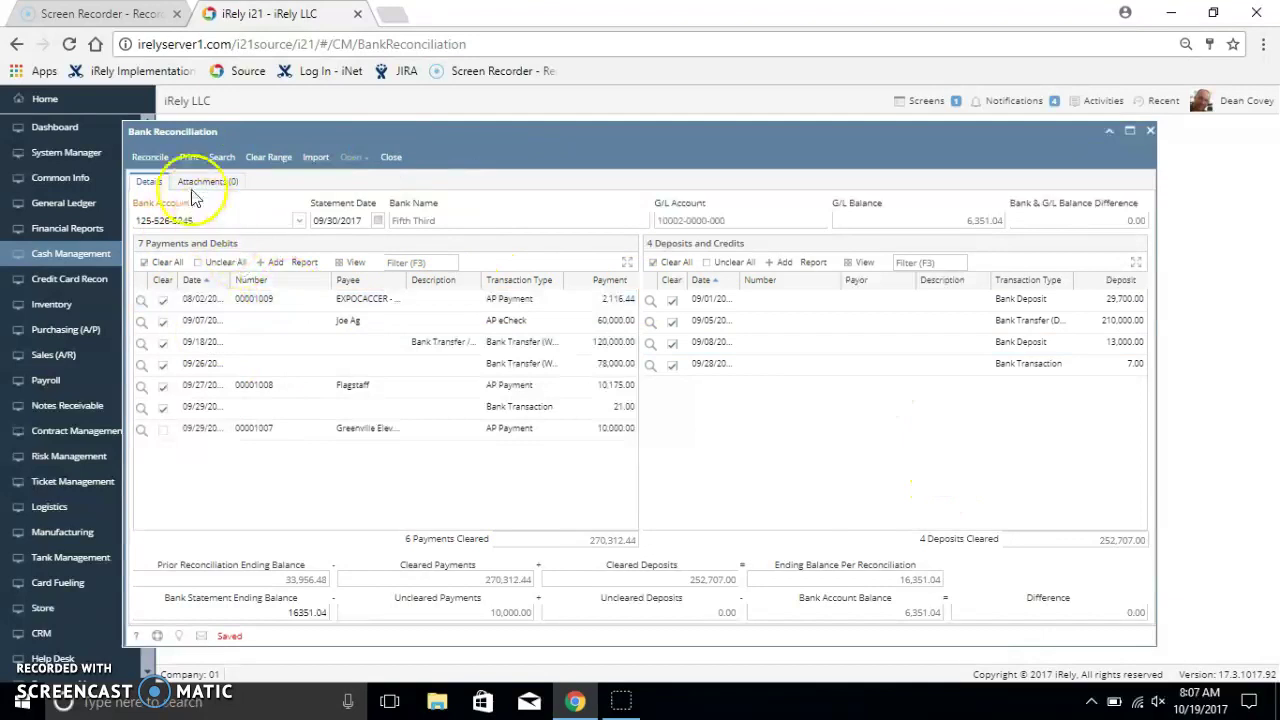
{"action": "left_click", "coordinate": [157, 158]}
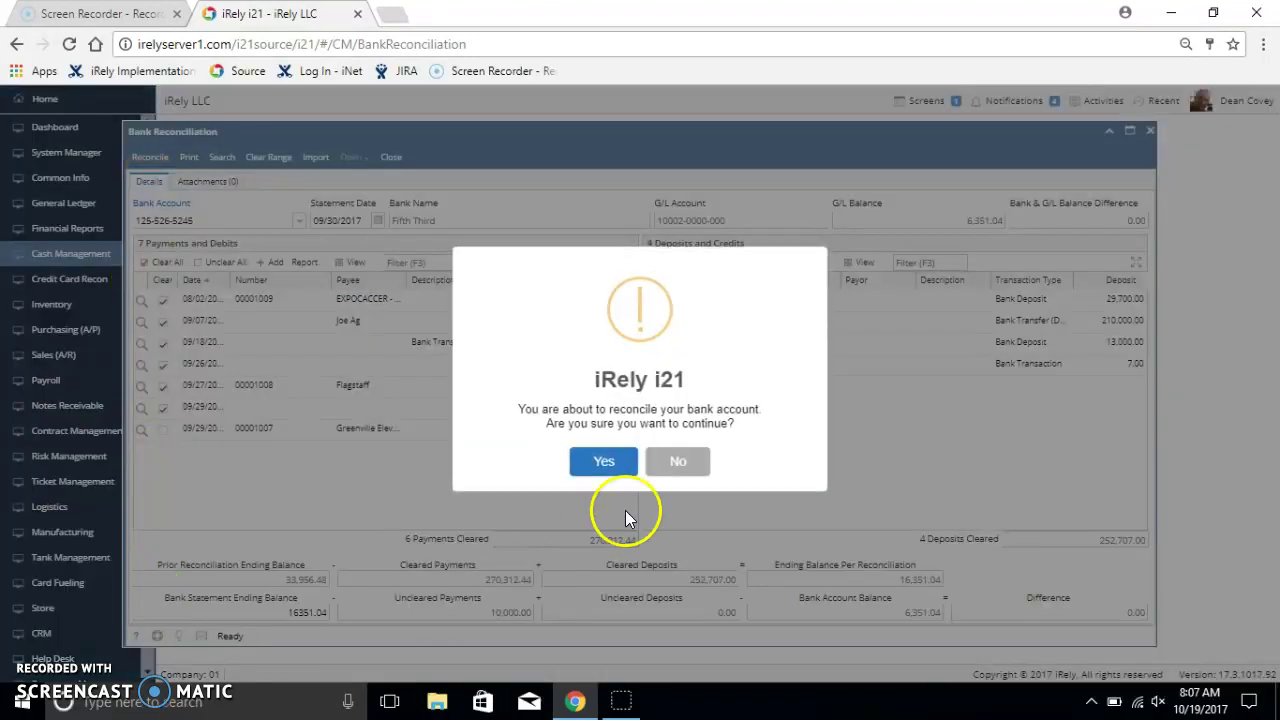
Step: Confirm the reconciliation, print the Bank Reconciliation report, and scroll through its preview
{"action": "left_click", "coordinate": [598, 462]}
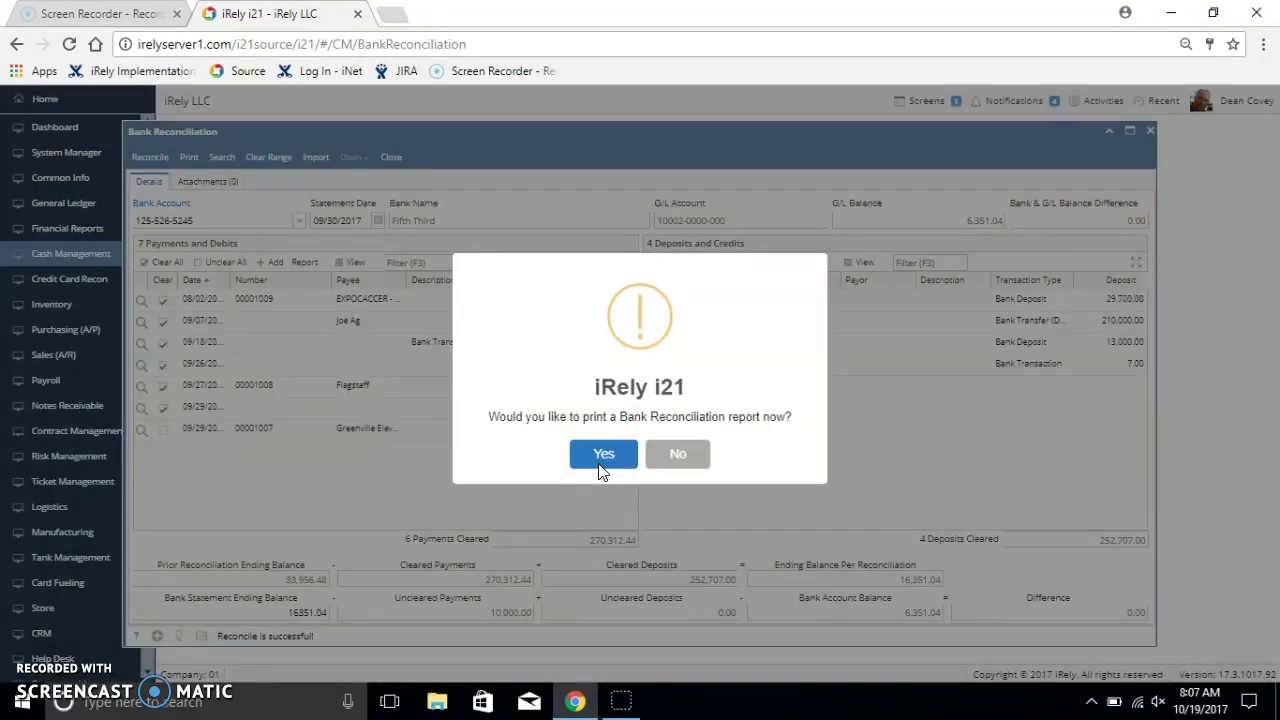
{"action": "left_click", "coordinate": [601, 455]}
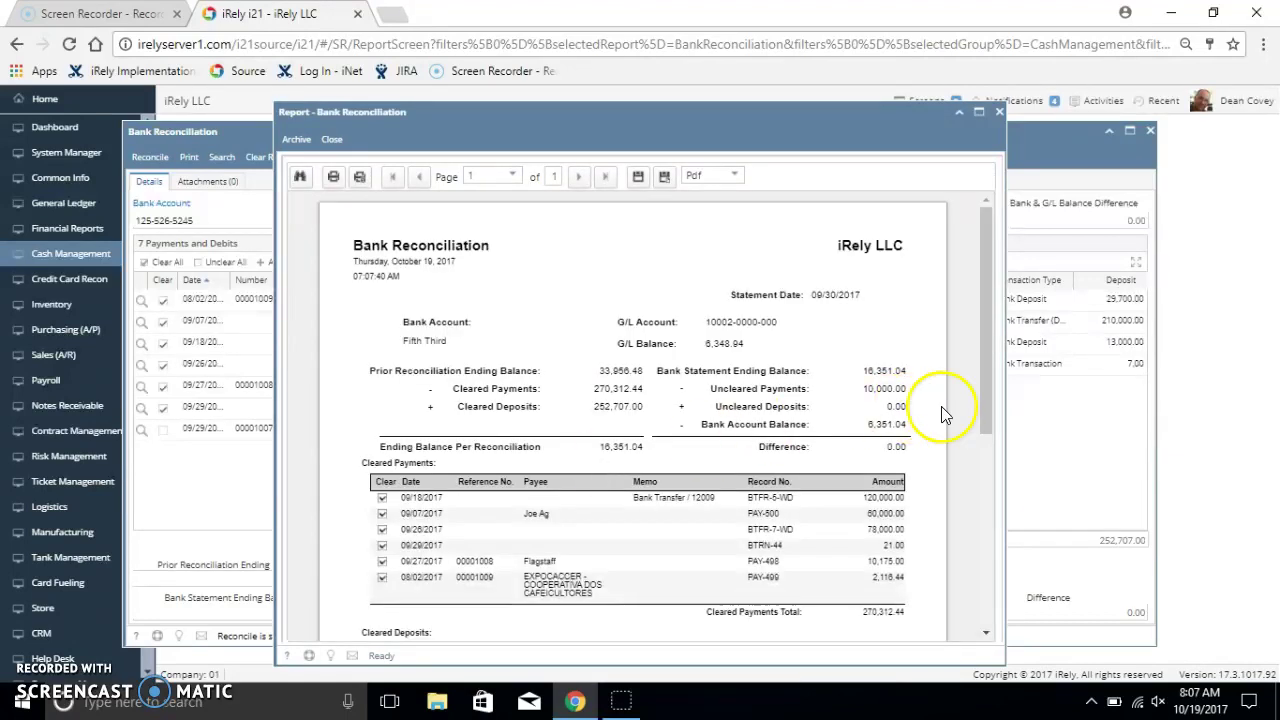
{"action": "left_click_drag", "start_coordinate": [990, 365], "coordinate": [972, 552]}
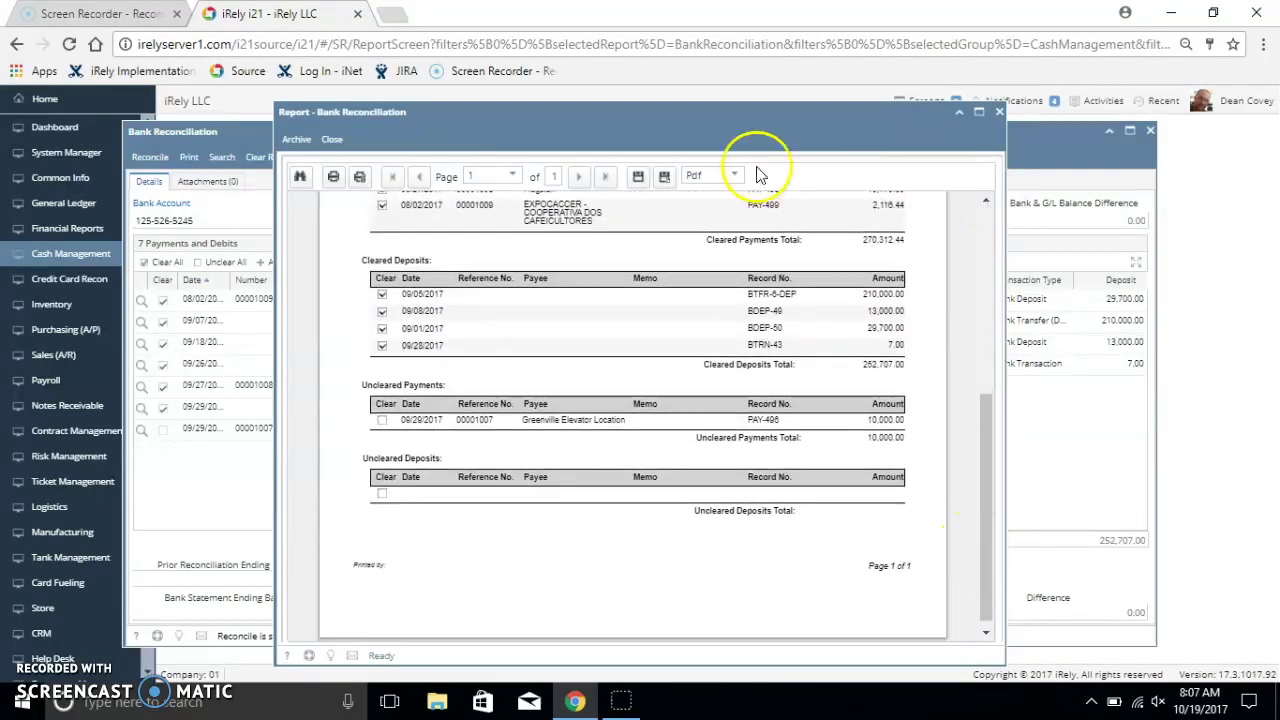
Step: Close the report preview and check the reconciliation's Attachments before returning to Details
{"action": "left_click", "coordinate": [333, 140]}
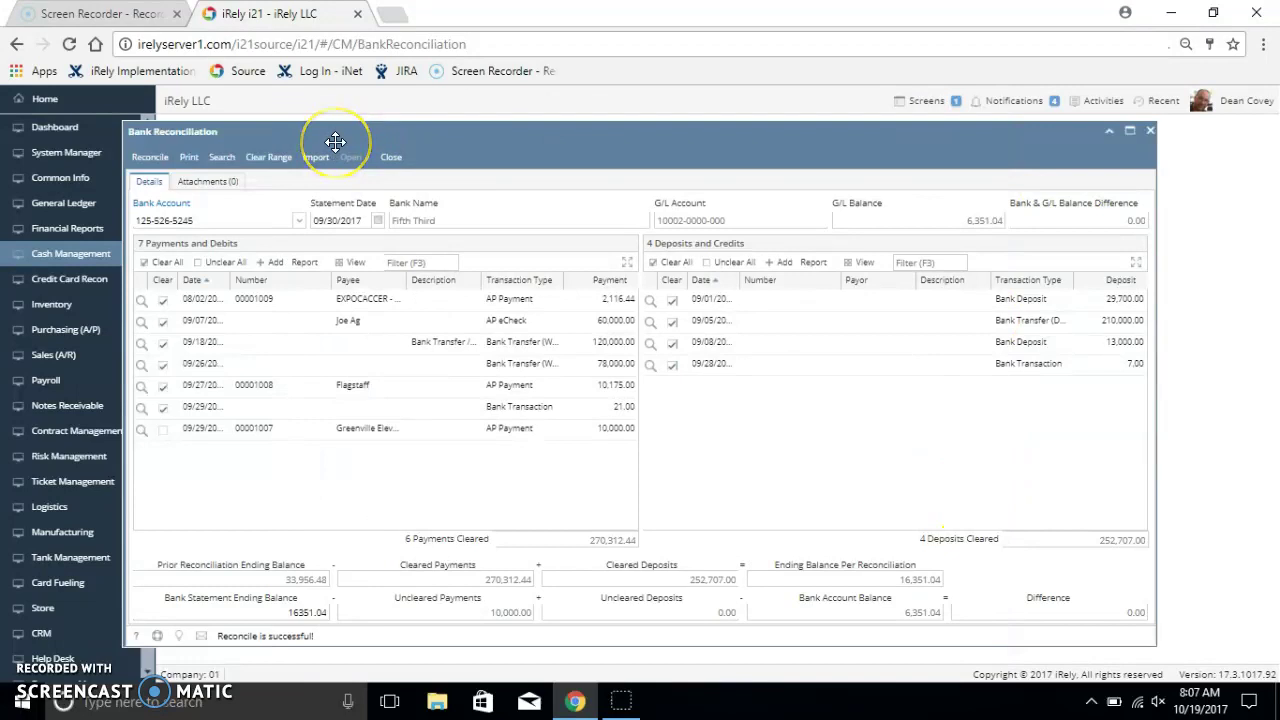
{"action": "left_click", "coordinate": [229, 184]}
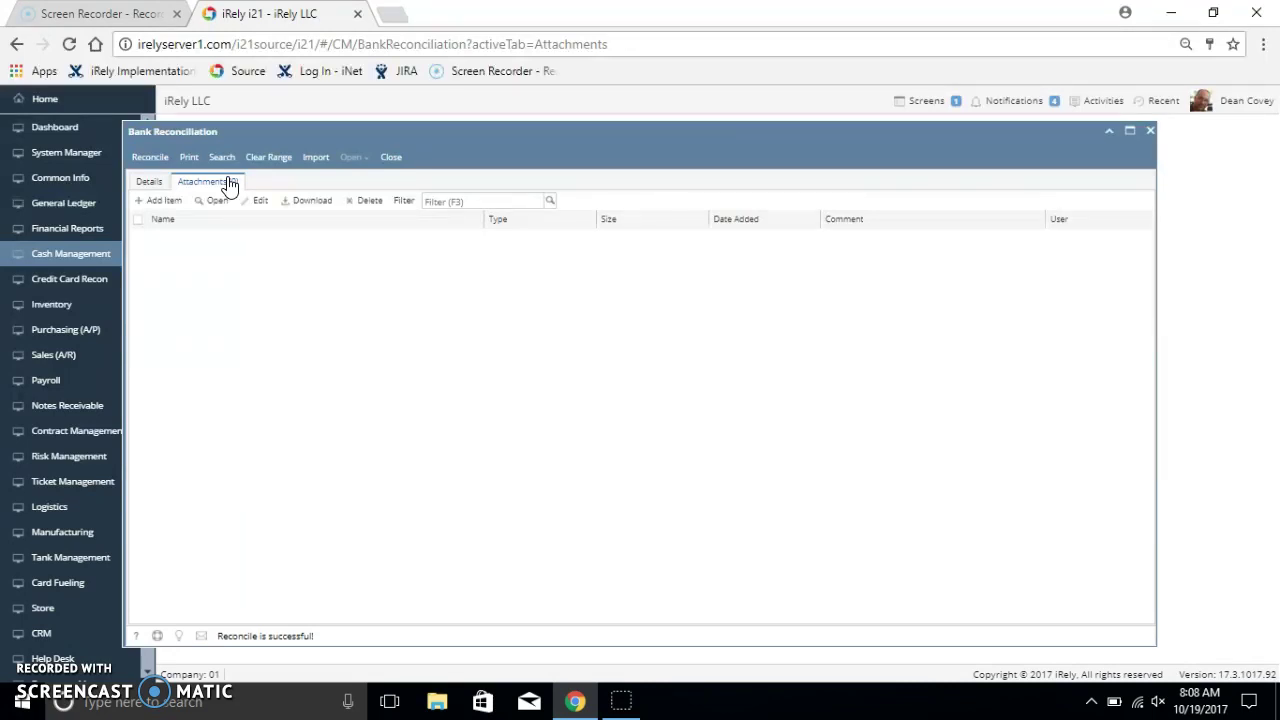
{"action": "left_click", "coordinate": [147, 186]}
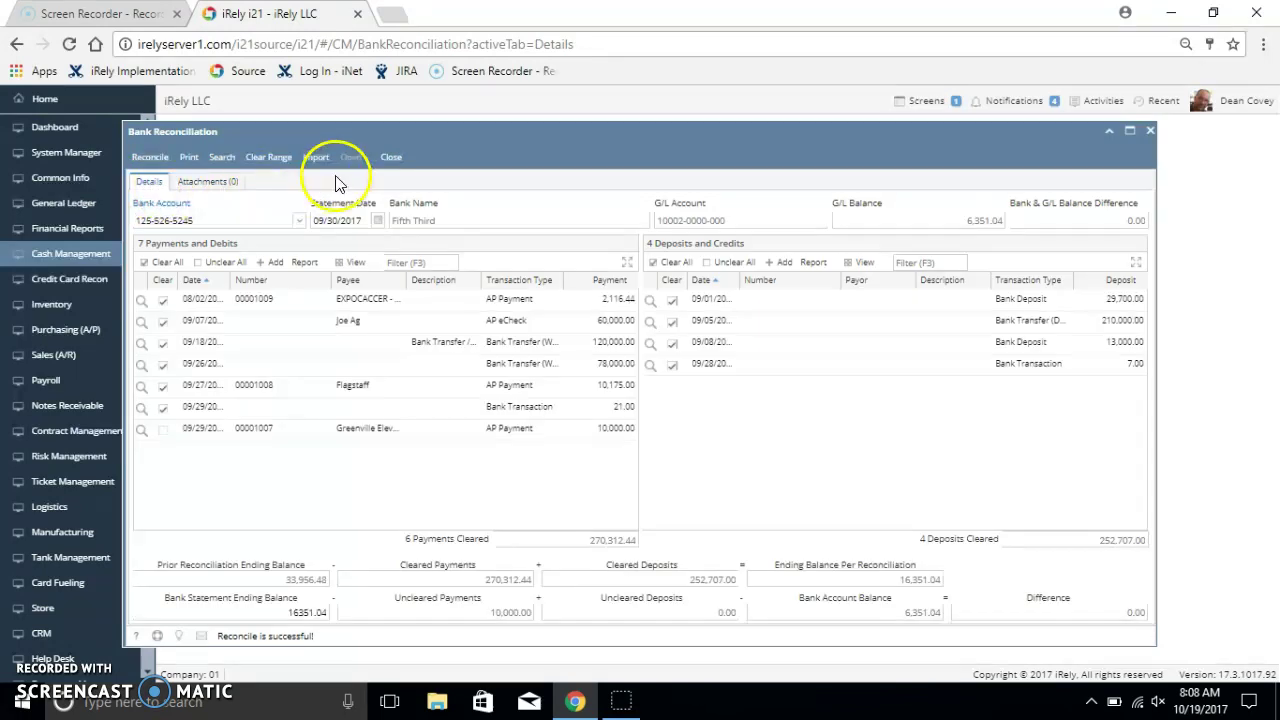
Step: Find the Fifth Third 09/30/2017 record in Reconciliation History, then close the reconciliation
{"action": "left_click", "coordinate": [232, 164]}
{"action": "left_click", "coordinate": [422, 381]}
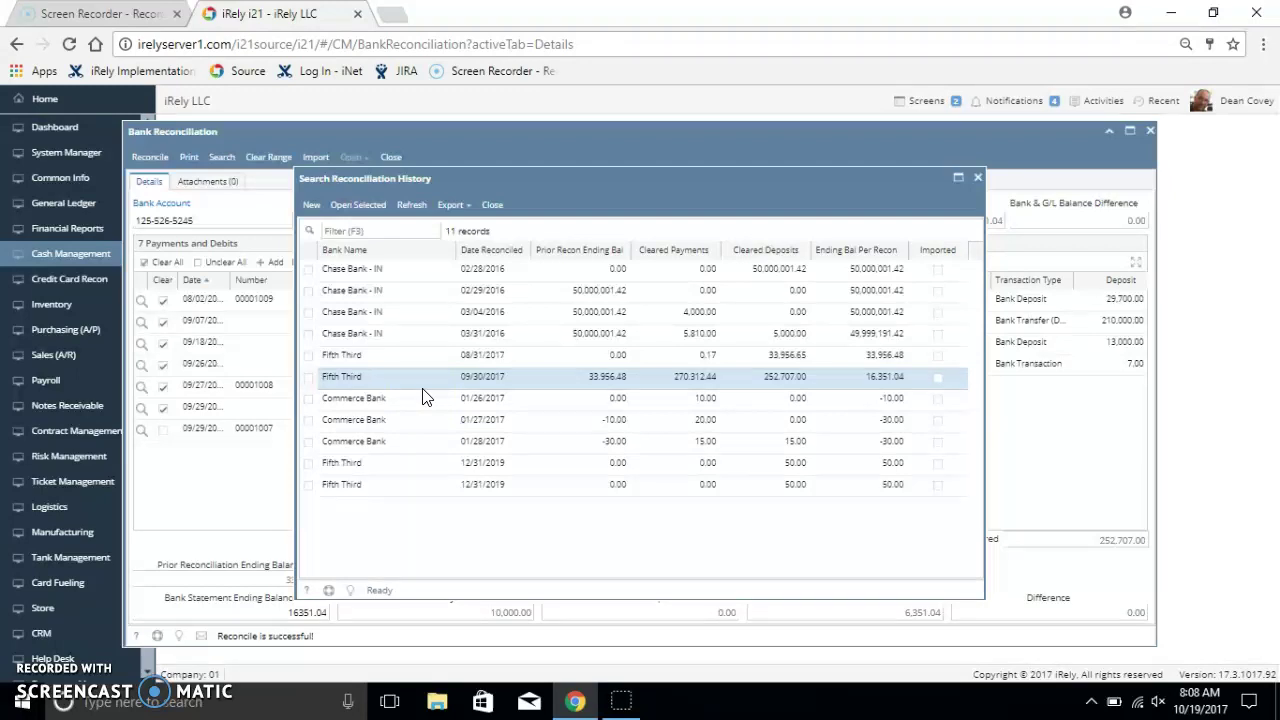
{"action": "left_click", "coordinate": [494, 204]}
{"action": "left_click", "coordinate": [391, 157]}
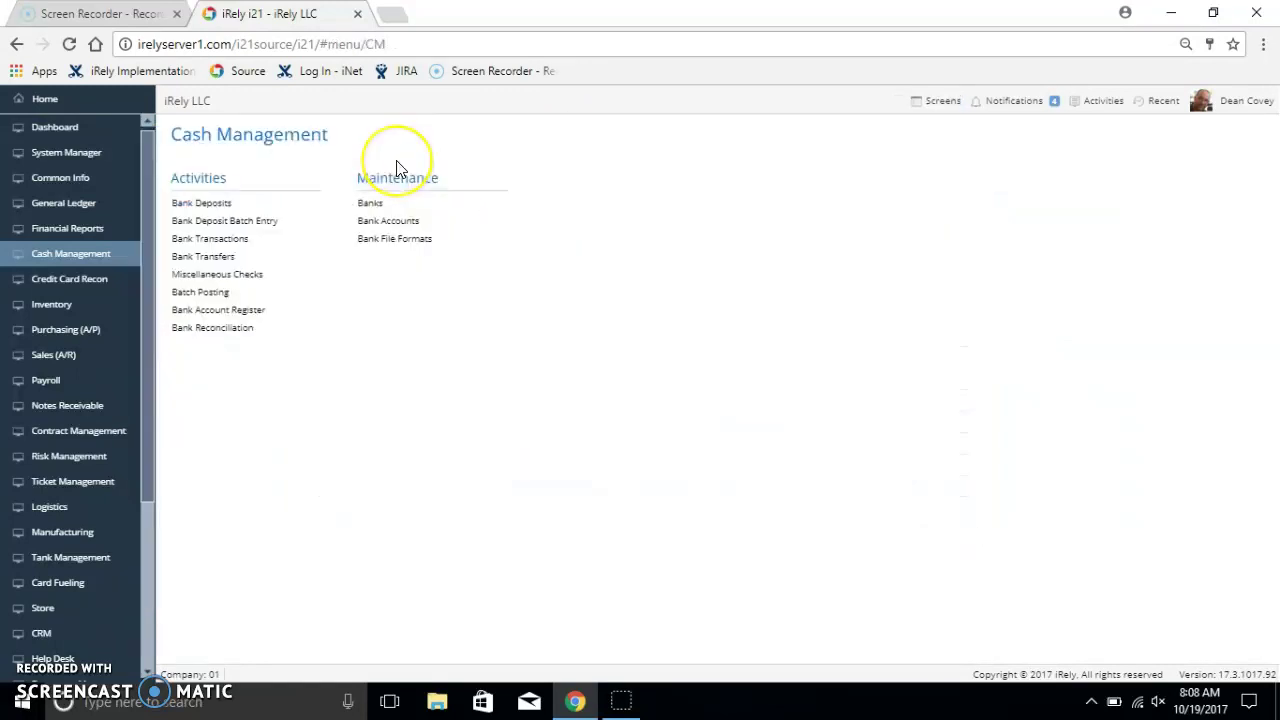